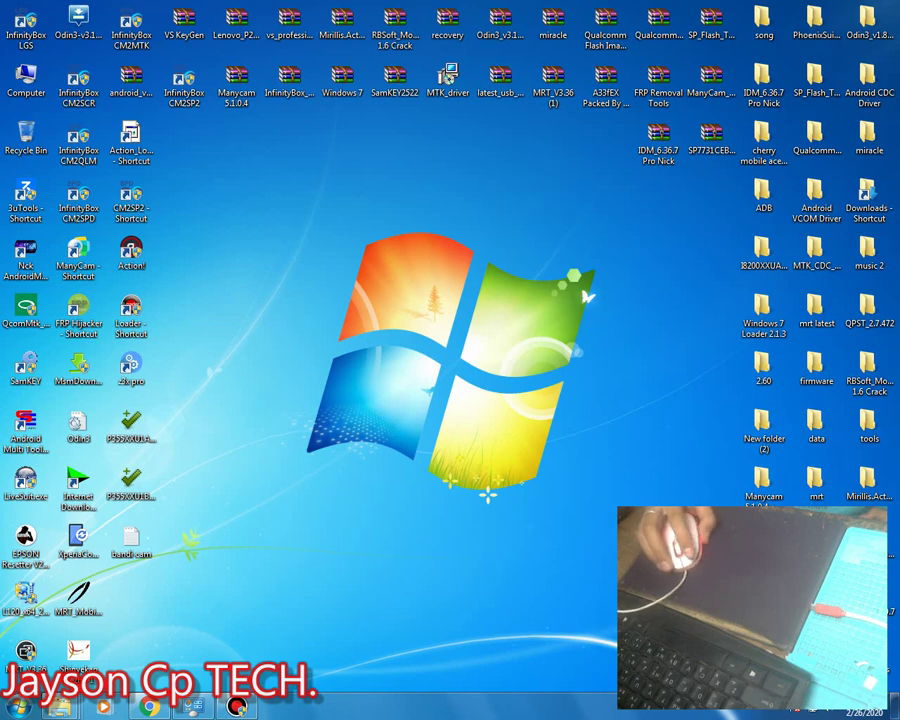
Check the license information on Bandicam's About page, and minimize the window
click(236, 707)
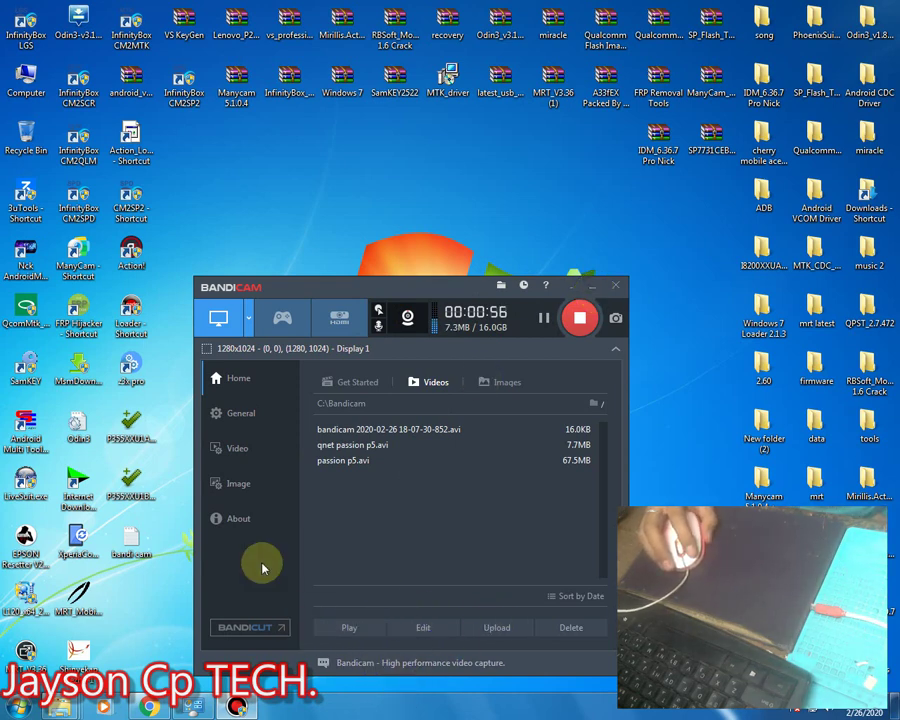
click(240, 520)
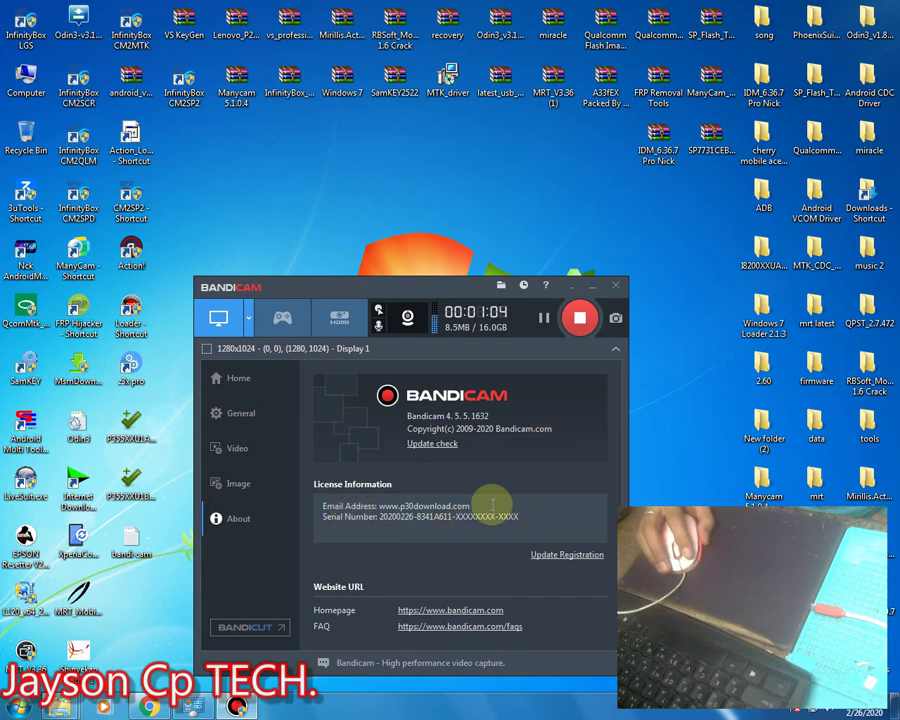
click(581, 288)
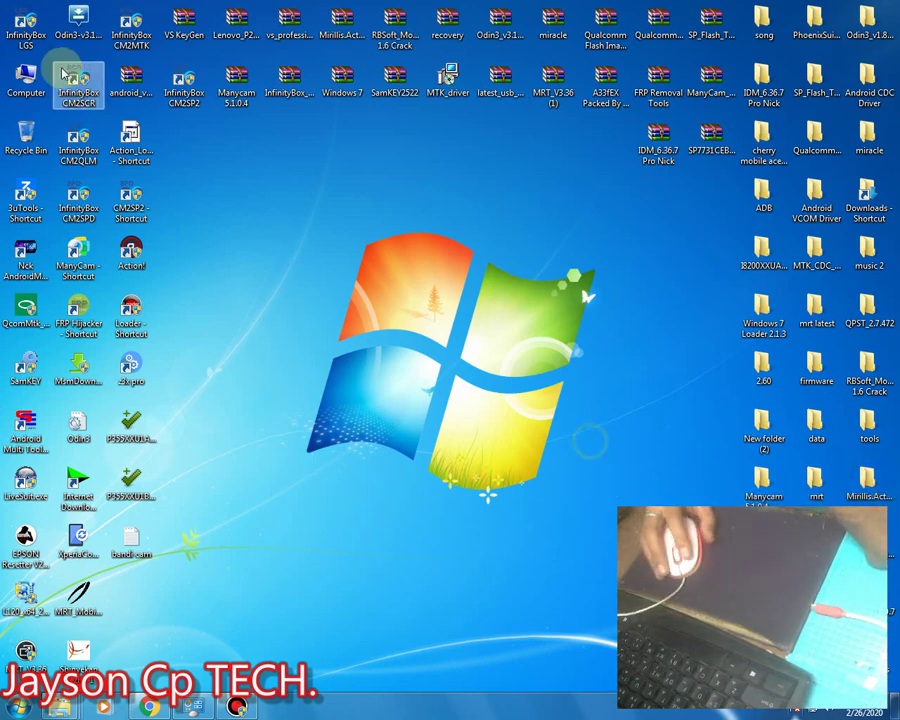
Open the Compressed folder inside Downloads
double_click(864, 200)
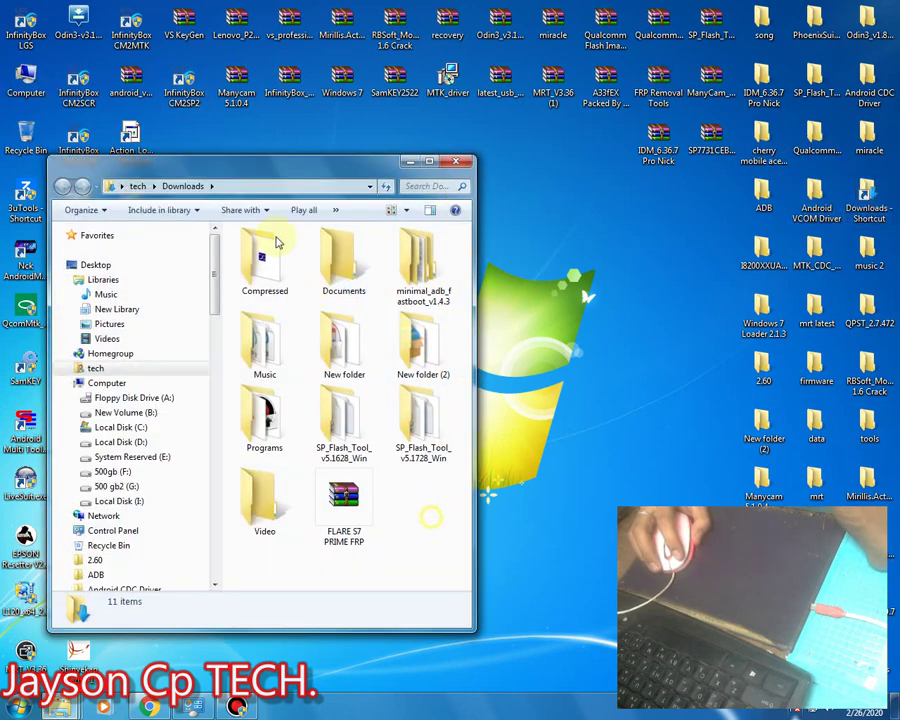
double_click(266, 268)
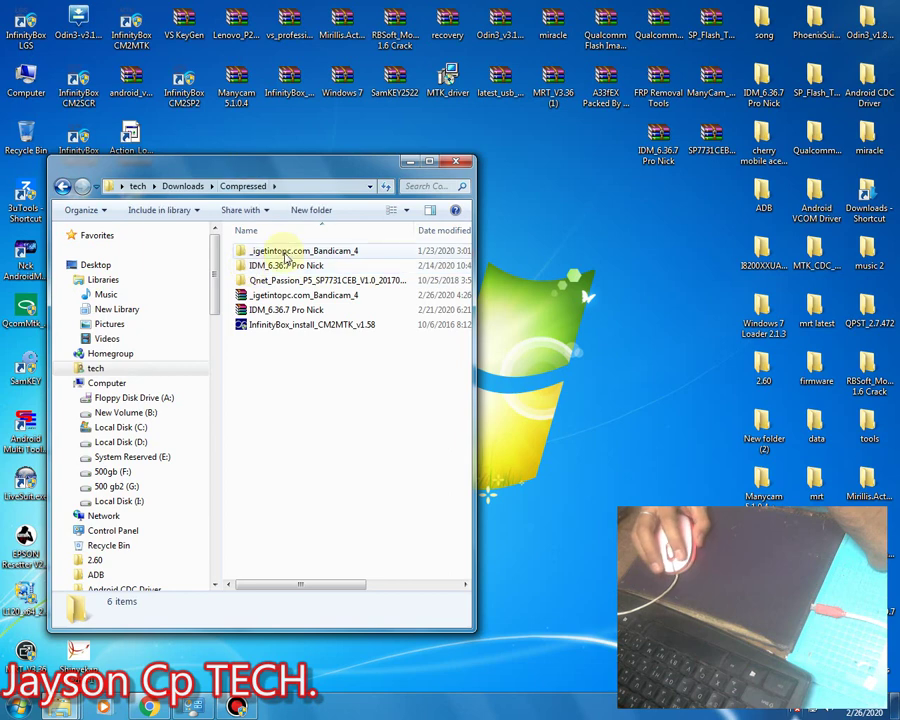
Try to move the _igetintopc.com_Bandicam_4 folder to the desktop
drag(288, 250, 543, 423)
click(543, 423)
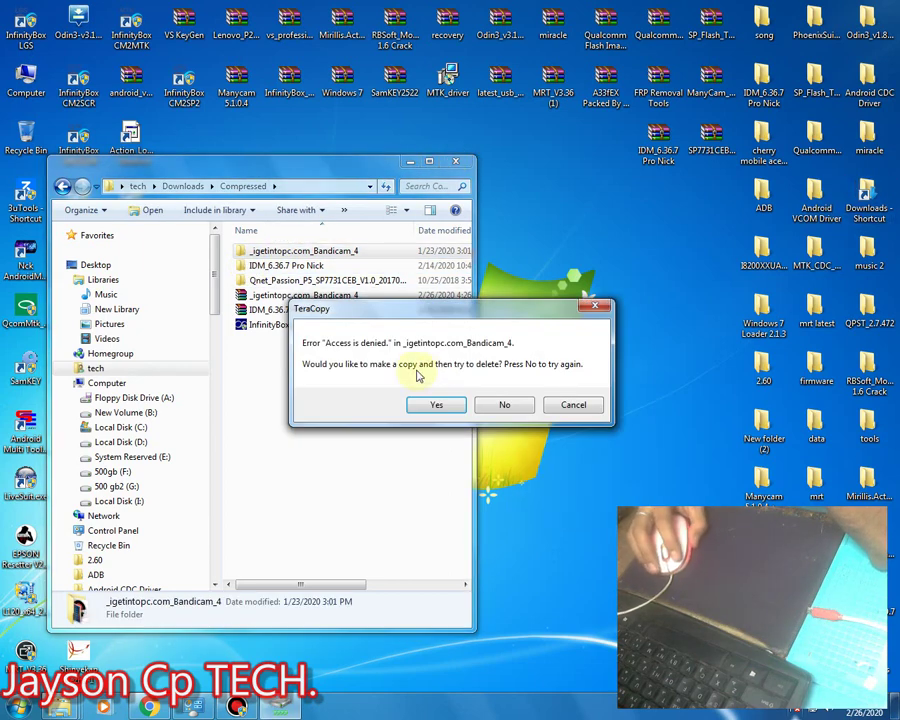
click(505, 405)
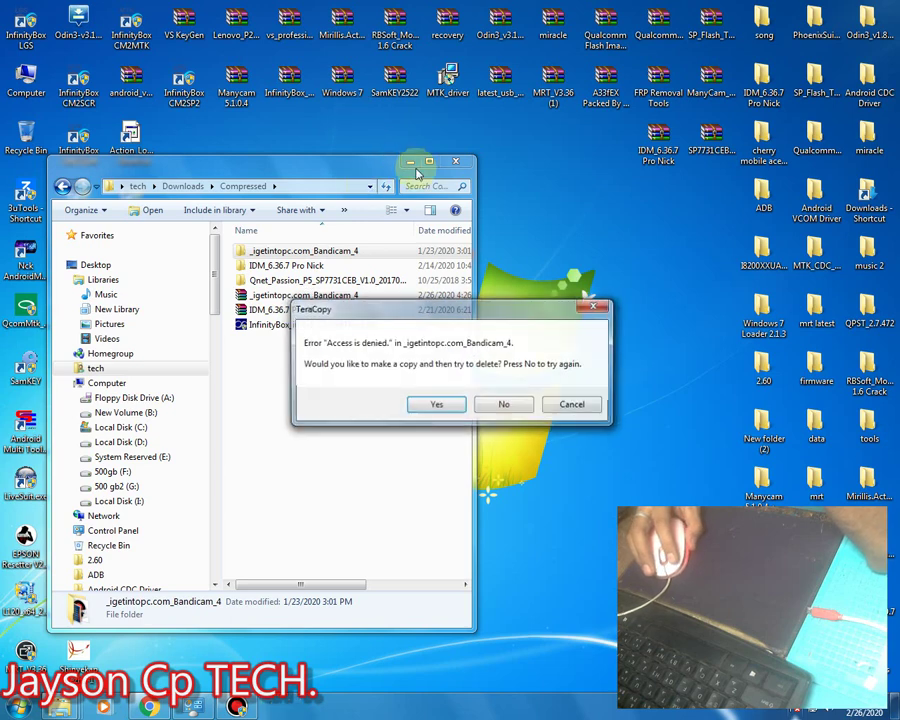
click(573, 404)
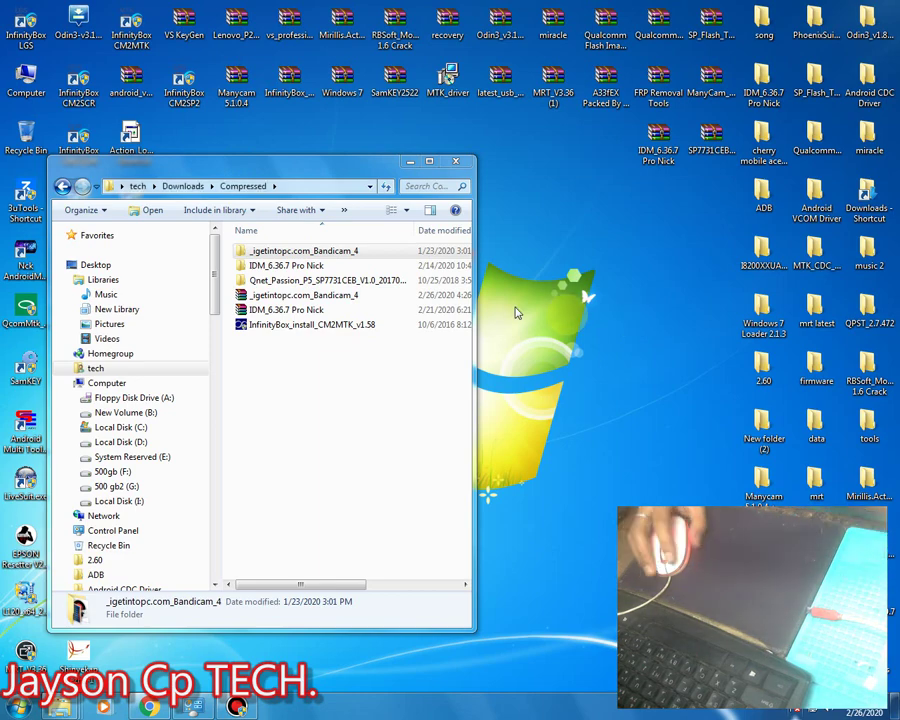
Open the _igetintopc.com_Bandicam_4 folder and move its window toward the middle of the desktop
double_click(266, 250)
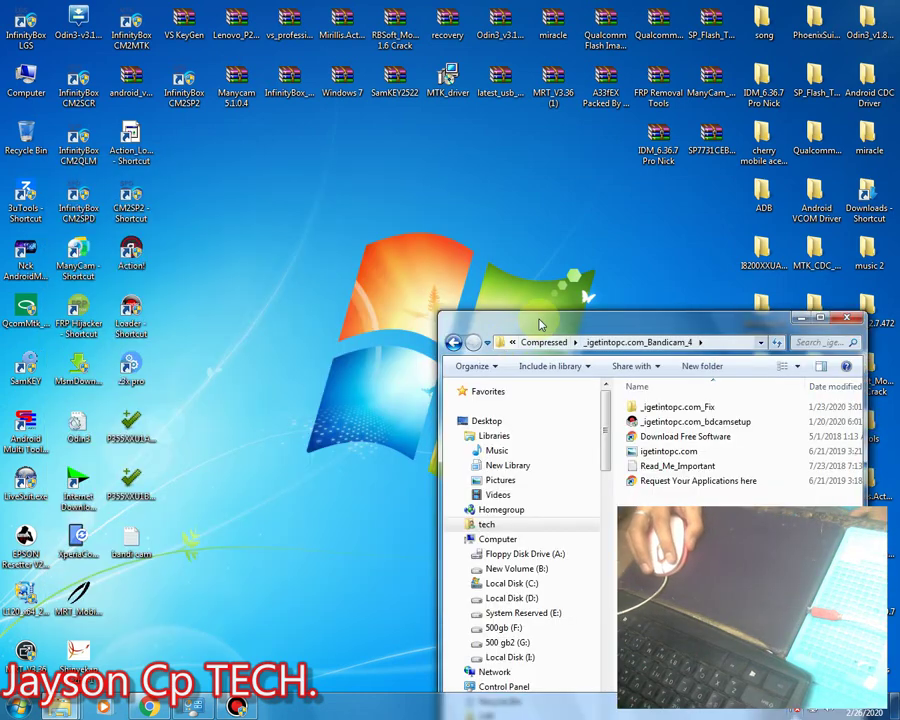
drag(538, 321, 319, 179)
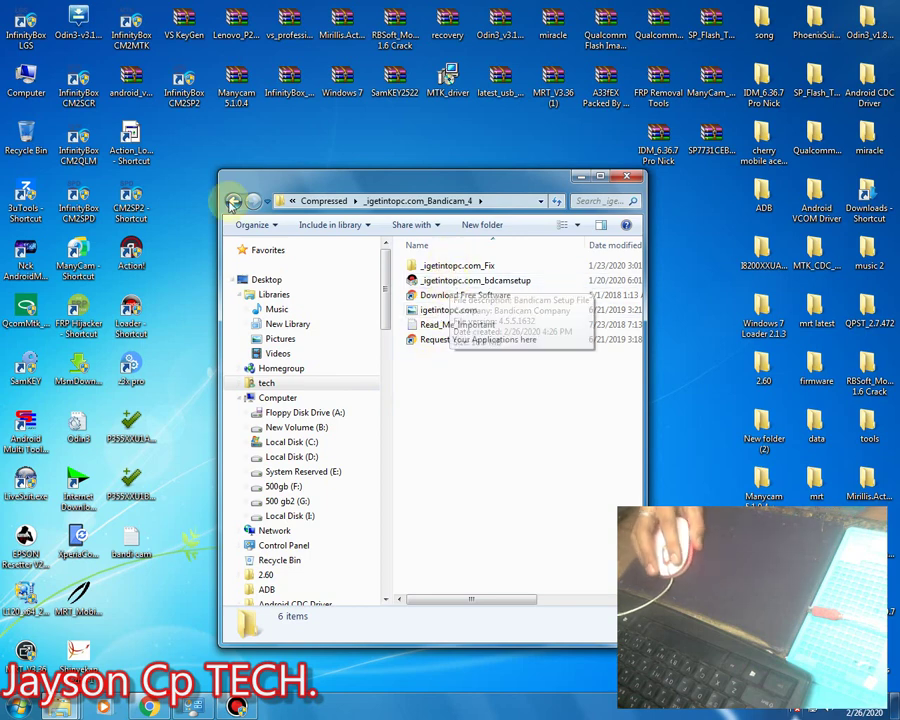
click(233, 201)
double_click(447, 266)
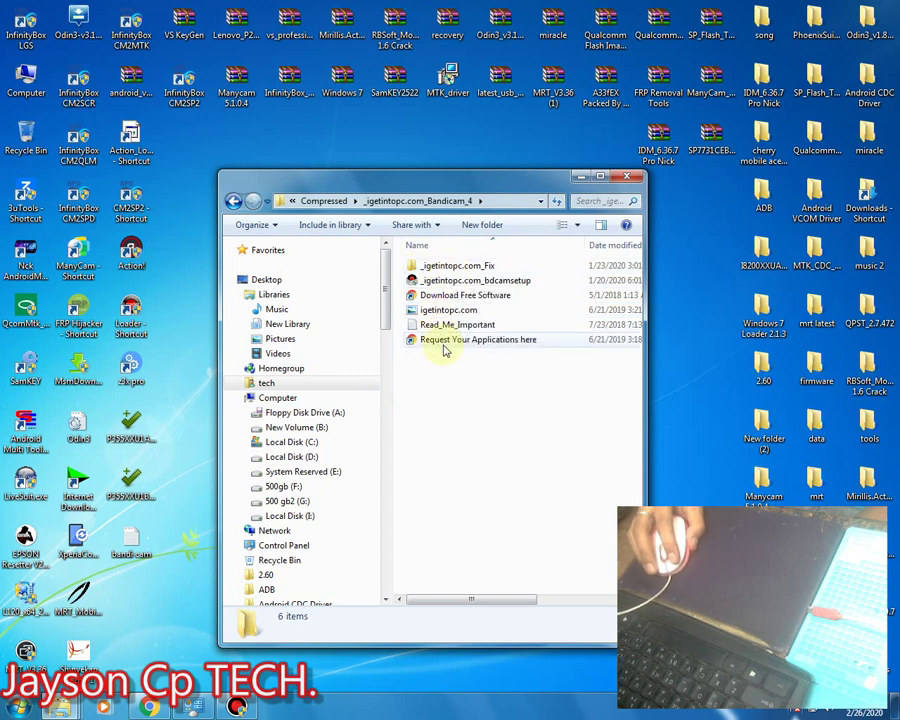
Try to run the _igetintopc.com_bdcamsetup installer, first normally and again as administrator
click(441, 281)
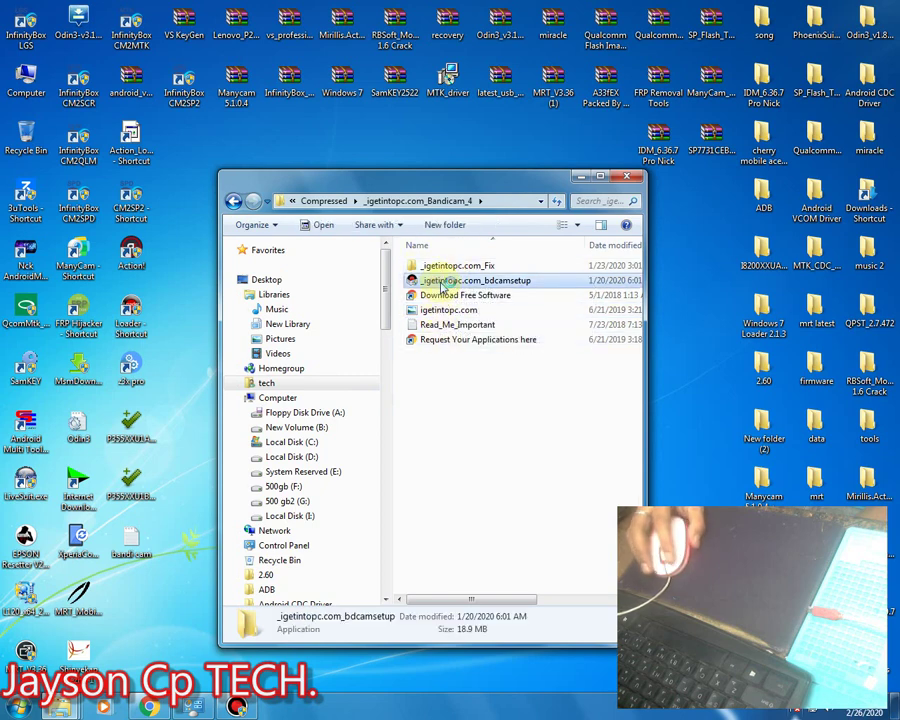
double_click(441, 283)
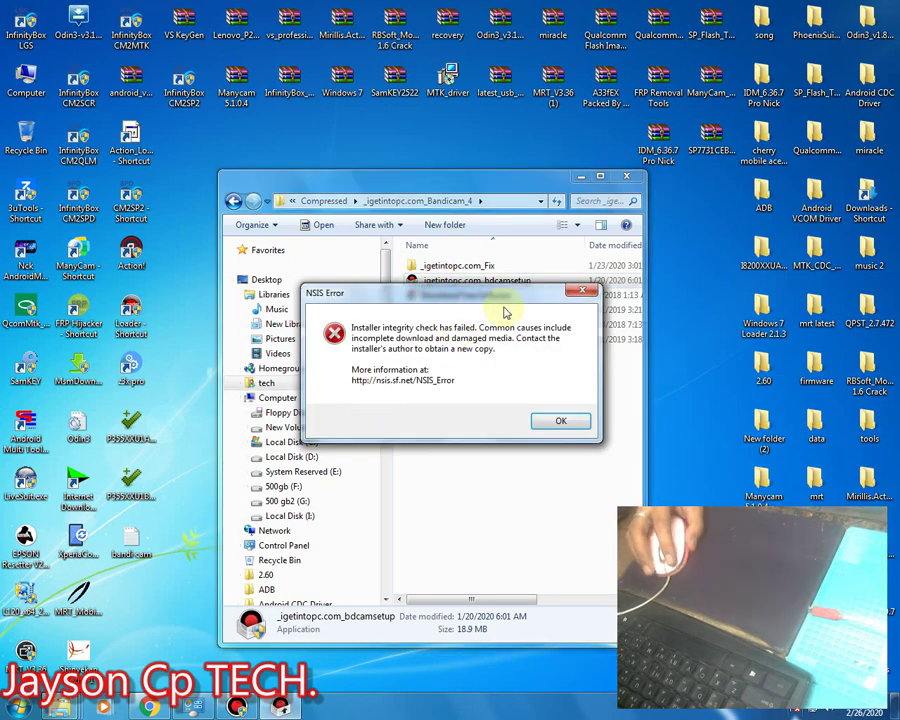
click(578, 294)
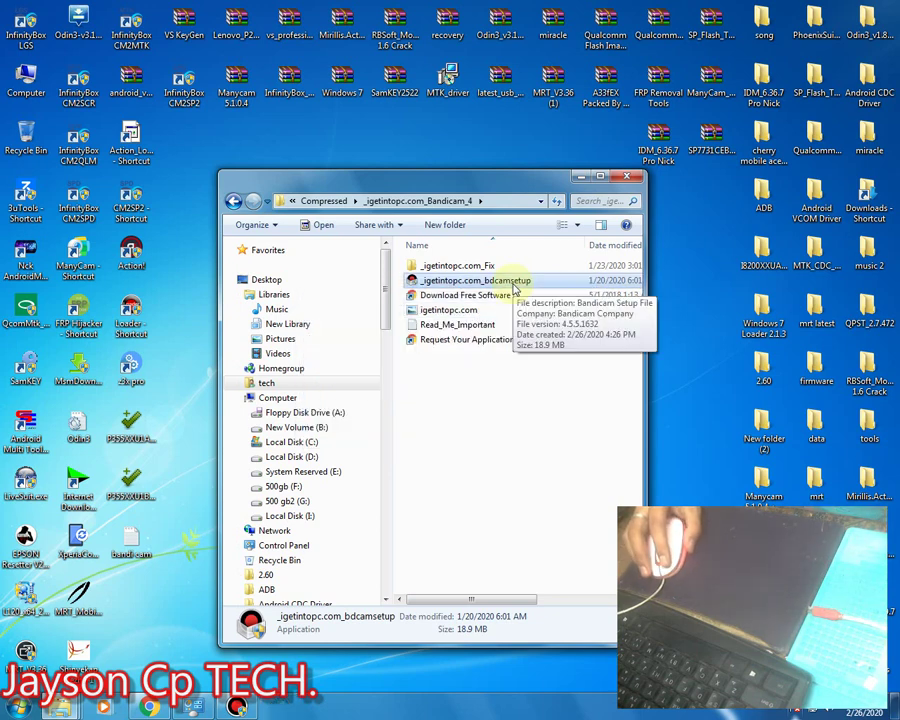
right_click(516, 289)
click(573, 308)
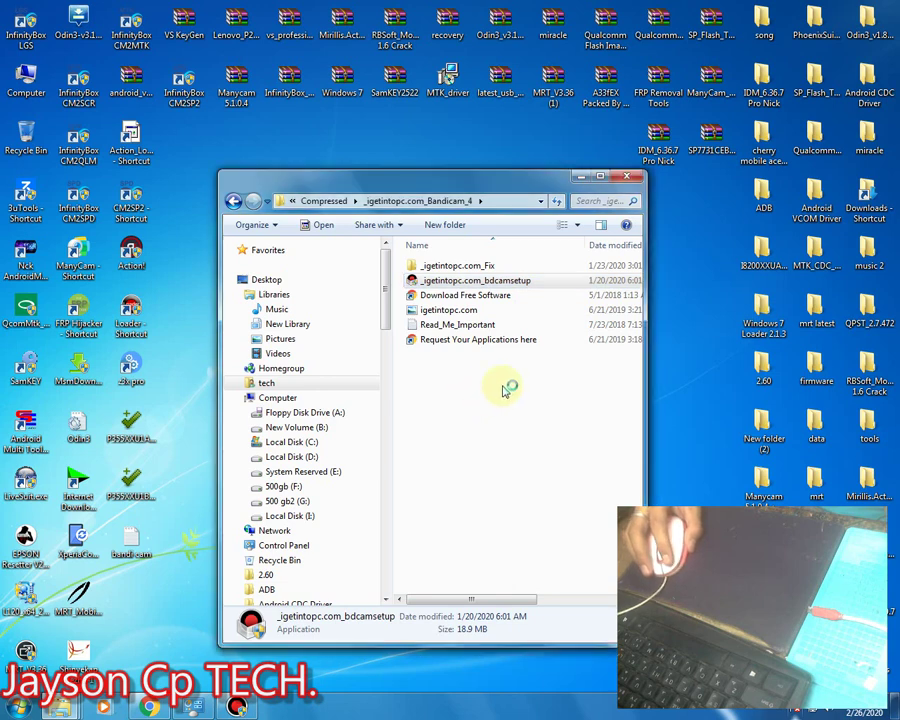
click(581, 294)
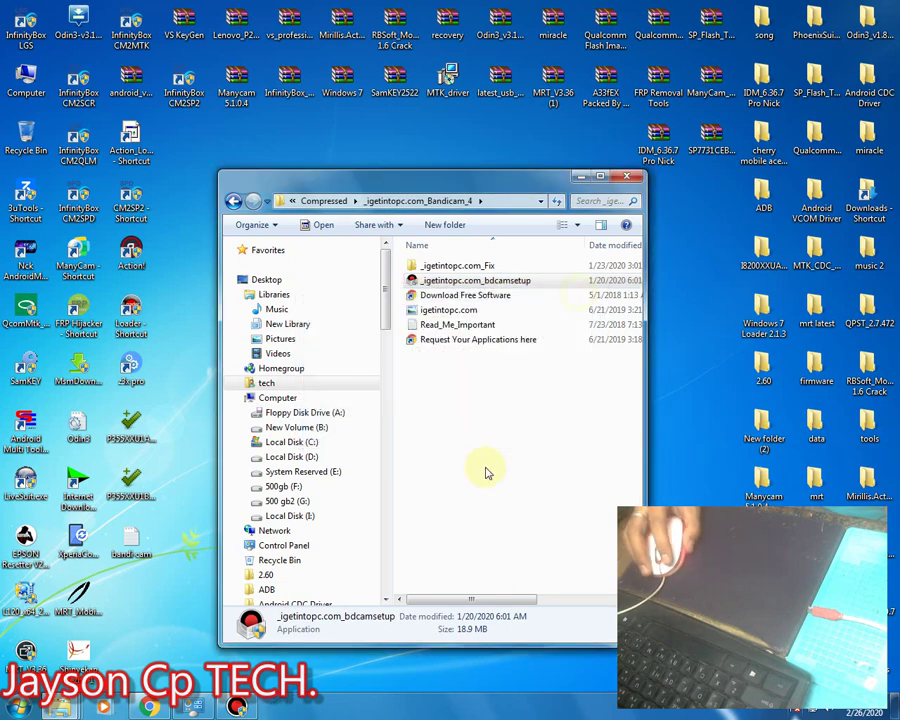
Run Loader from the _igetintopc.com_Fix folder as administrator and minimize the Bandicam window
double_click(455, 266)
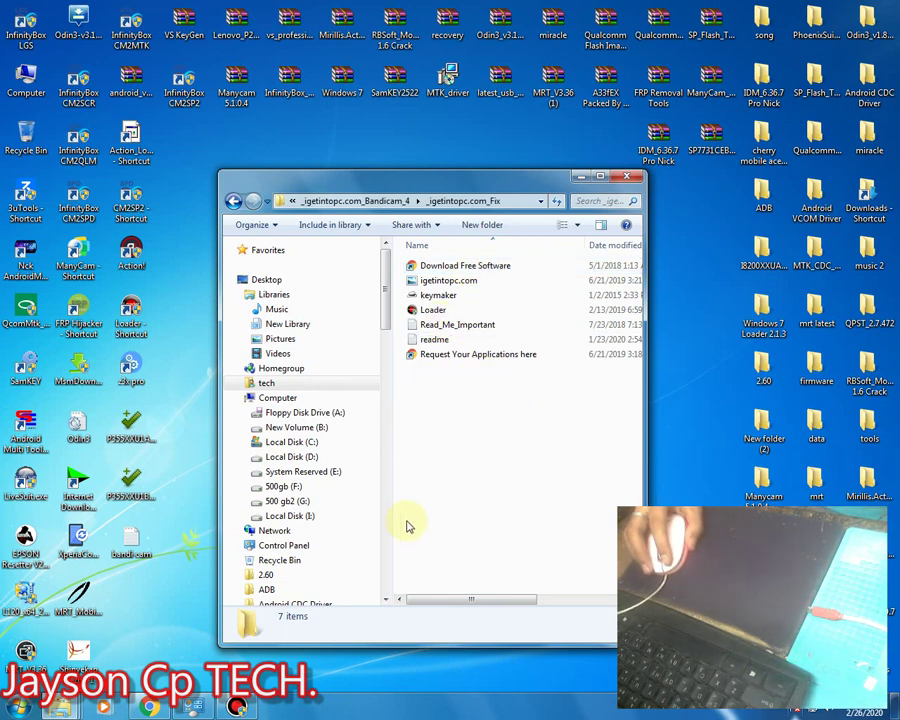
right_click(432, 310)
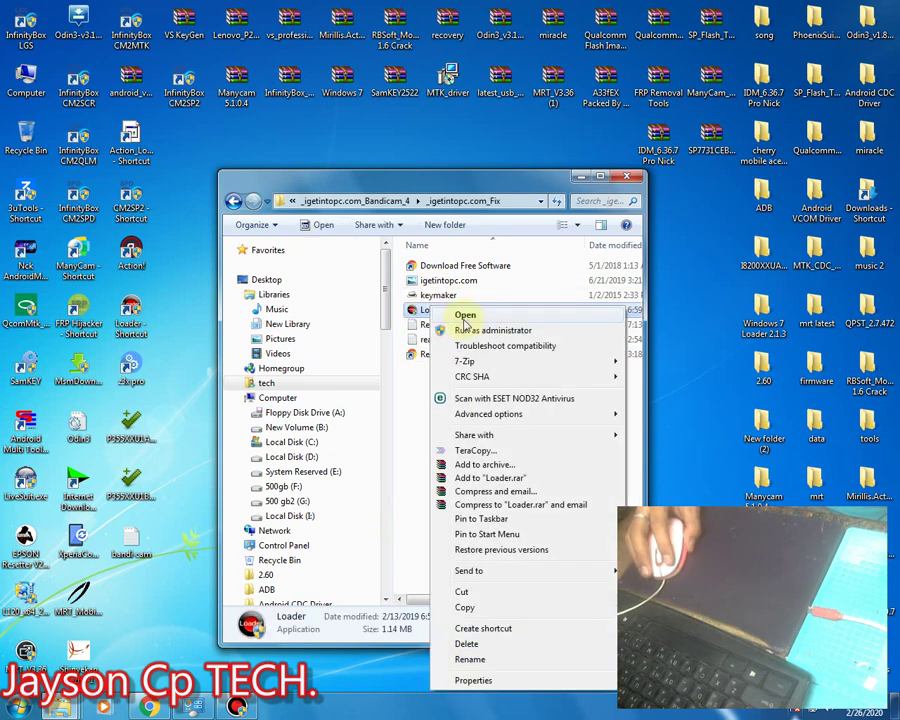
click(467, 332)
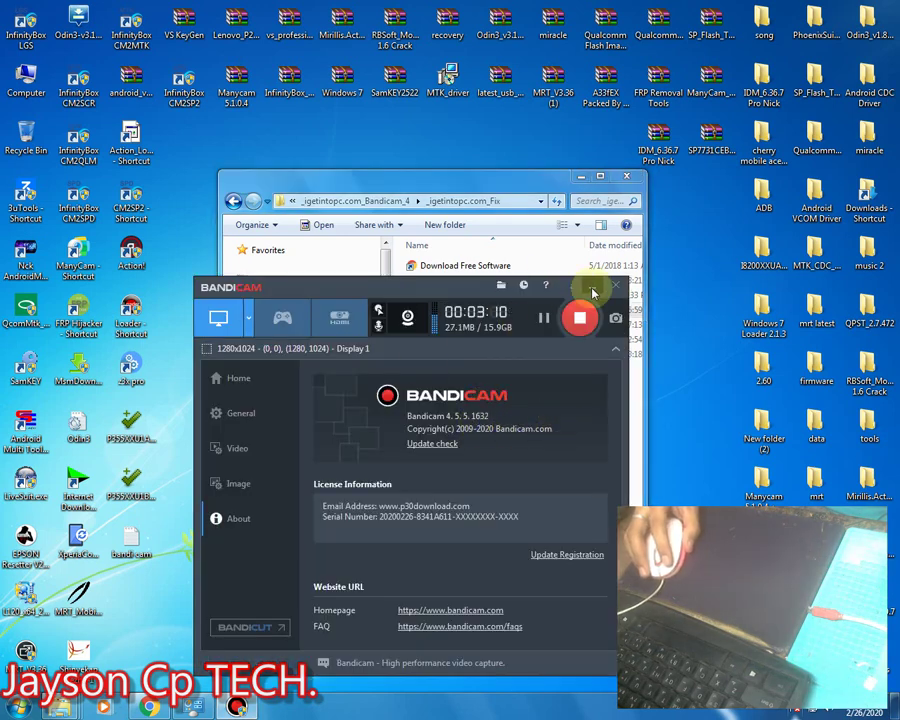
click(593, 292)
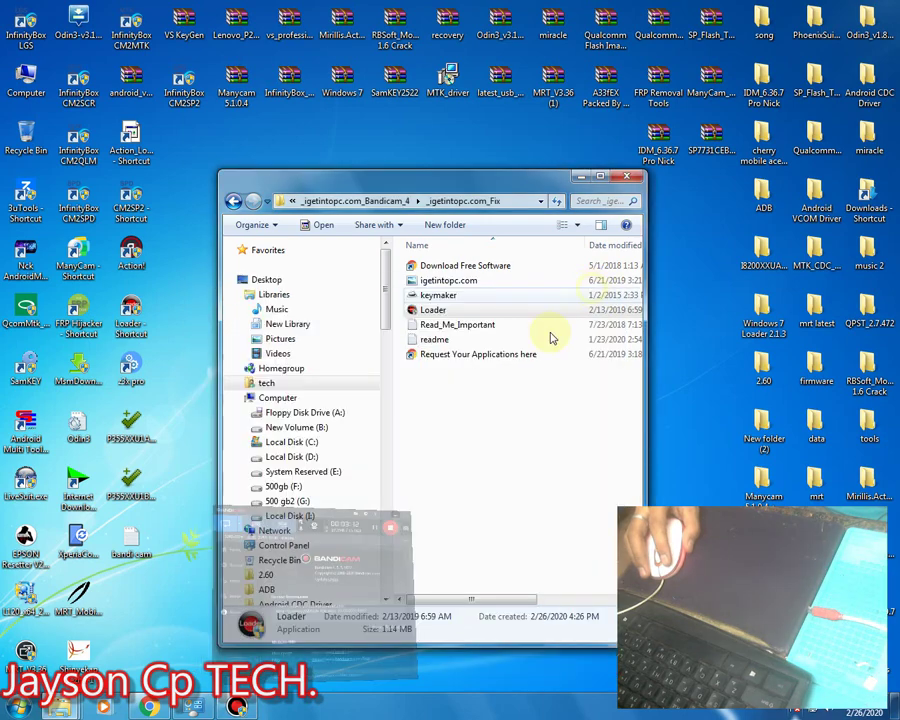
Copy the keymaker file from the _igetintopc.com_Fix folder and move the folder window aside
click(428, 295)
right_click(430, 296)
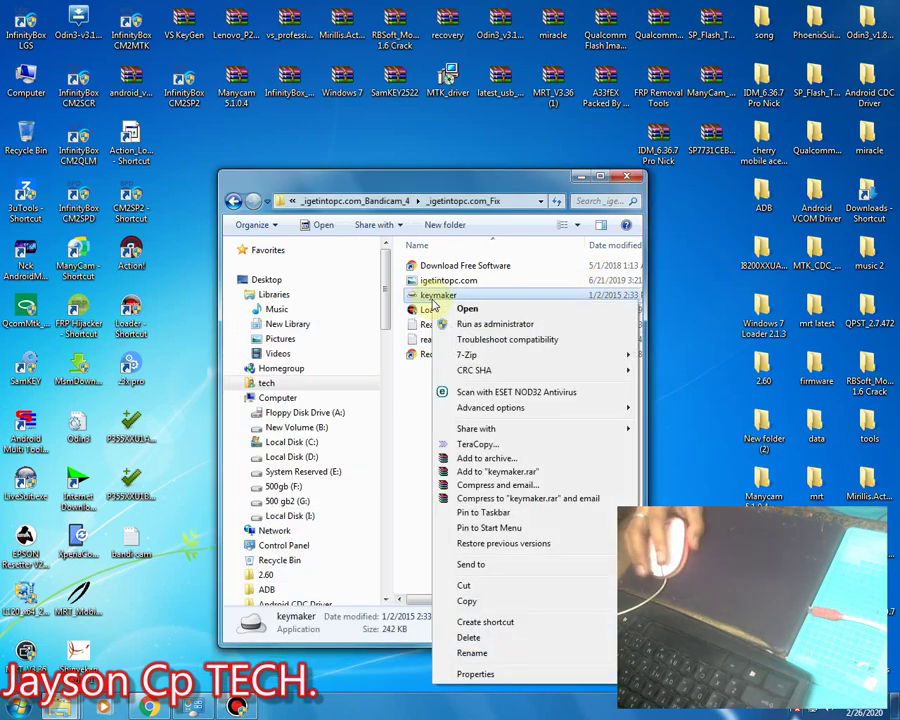
click(467, 601)
click(438, 438)
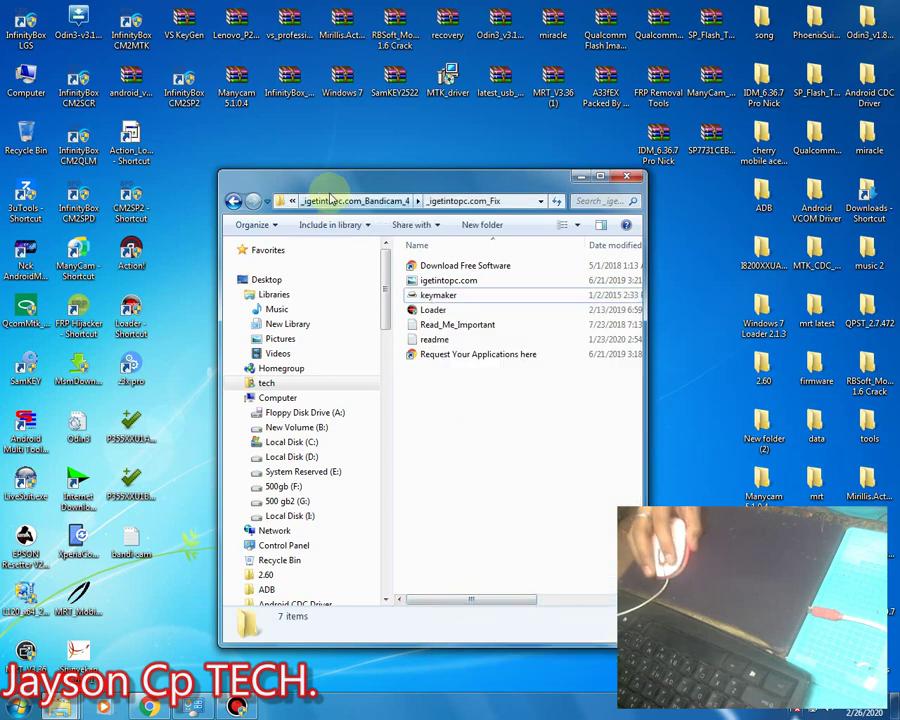
drag(333, 189, 524, 166)
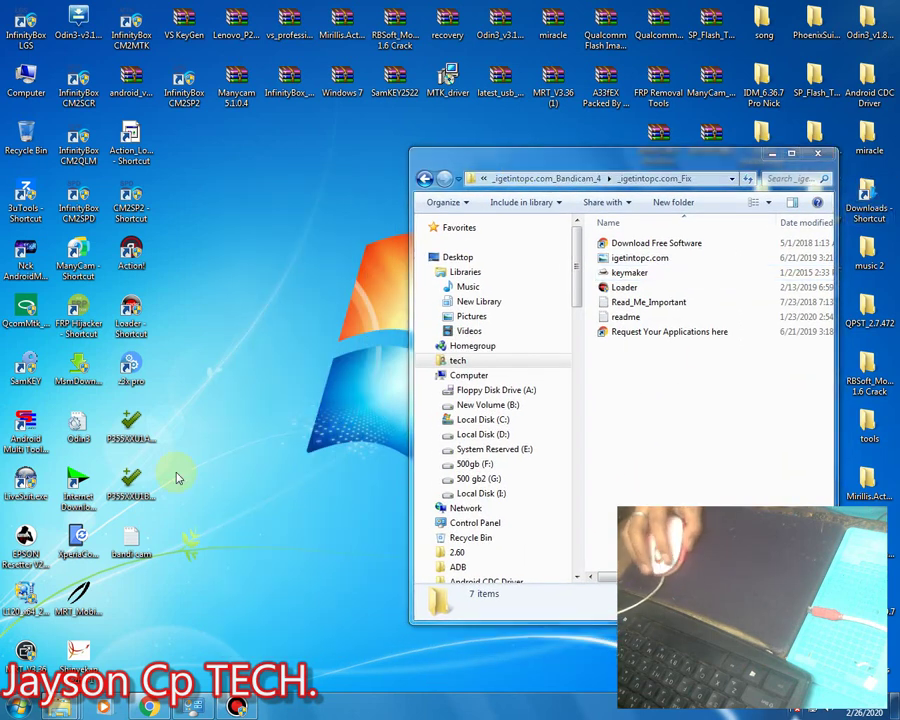
Open the file location of the desktop Loader shortcut and place its window beside the Fix folder
right_click(133, 310)
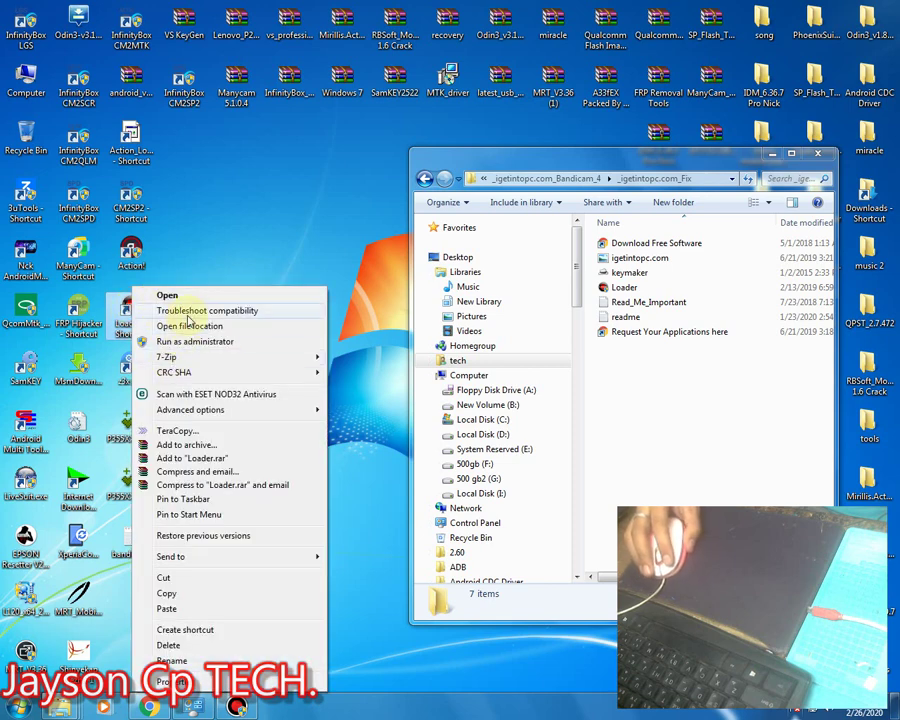
click(170, 326)
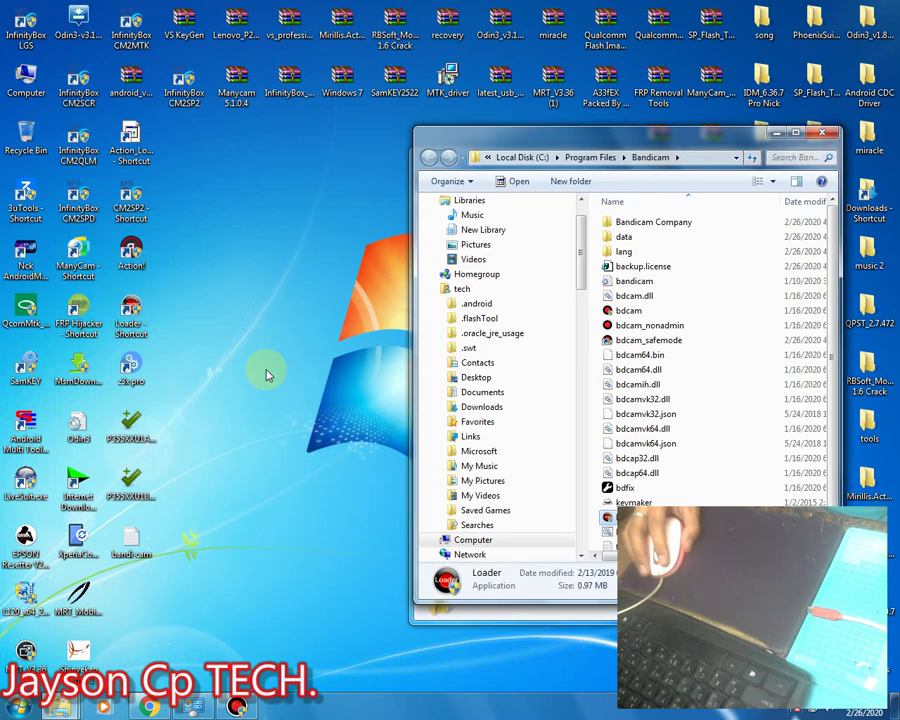
drag(536, 141, 218, 128)
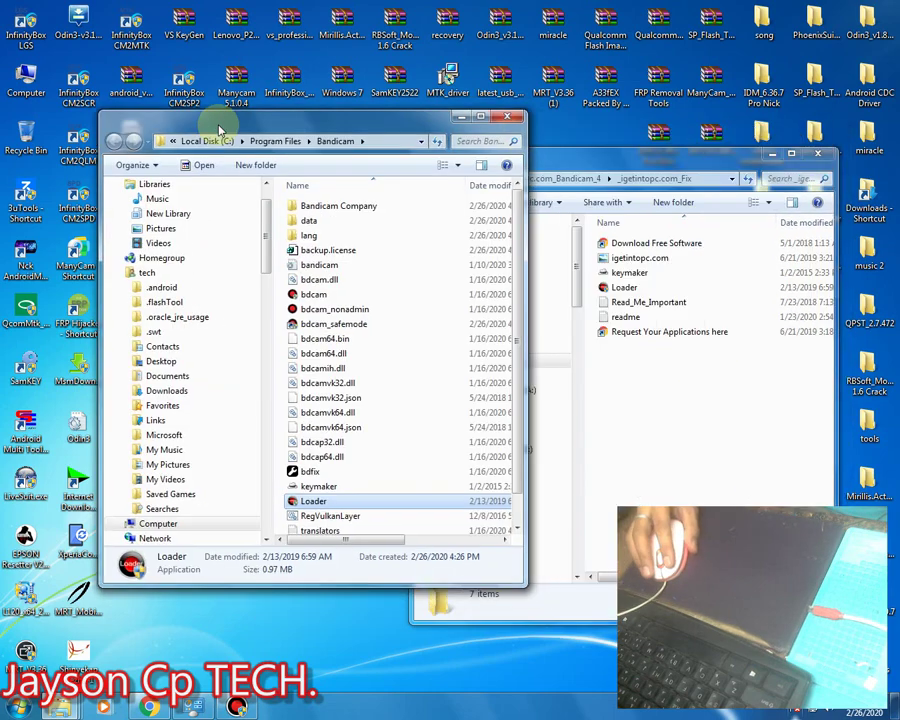
Paste keymaker into the Bandicam program folder with TeraCopy, overwriting all existing files
right_click(284, 487)
click(315, 583)
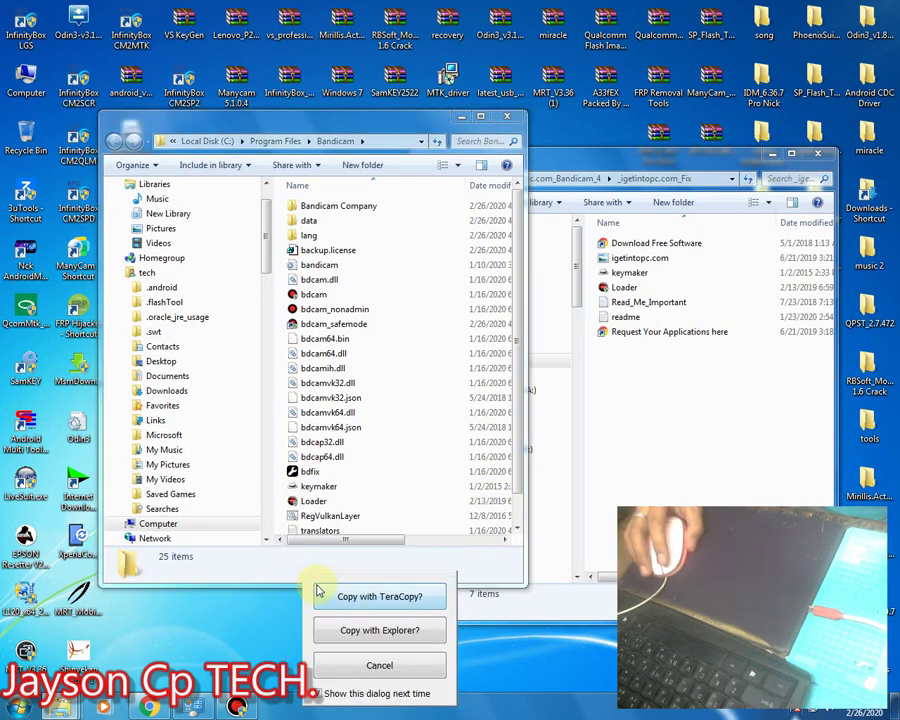
click(345, 601)
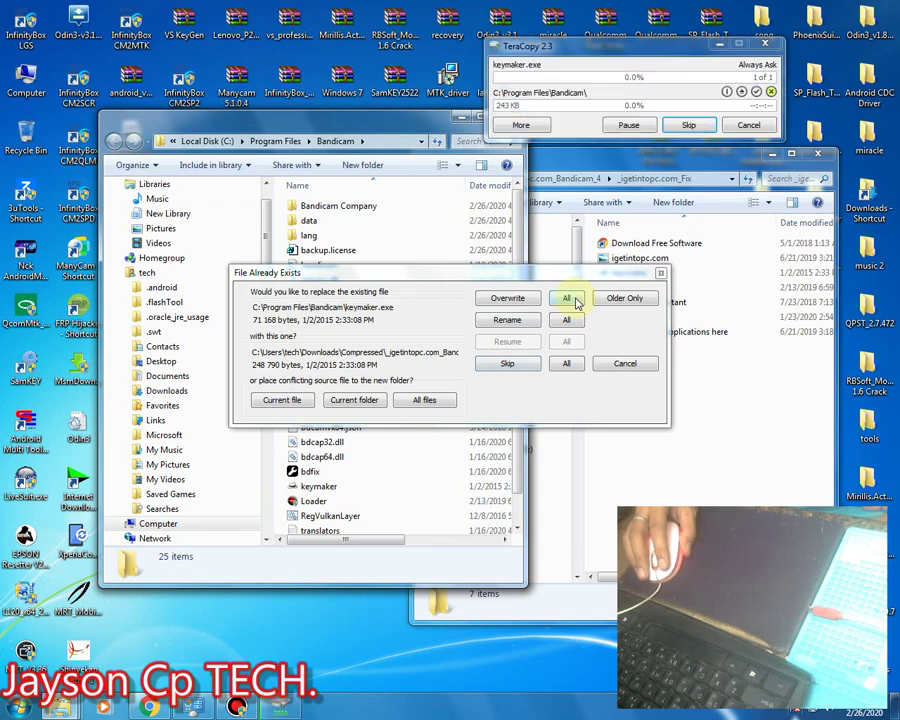
click(567, 299)
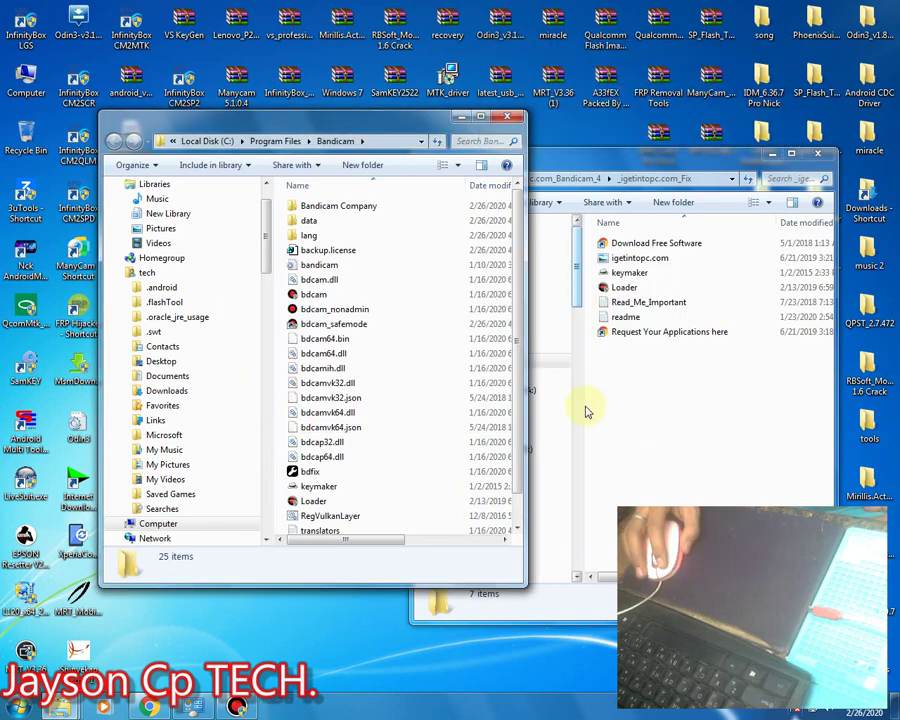
Try to run keymaker from the Bandicam program folder as administrator
right_click(306, 489)
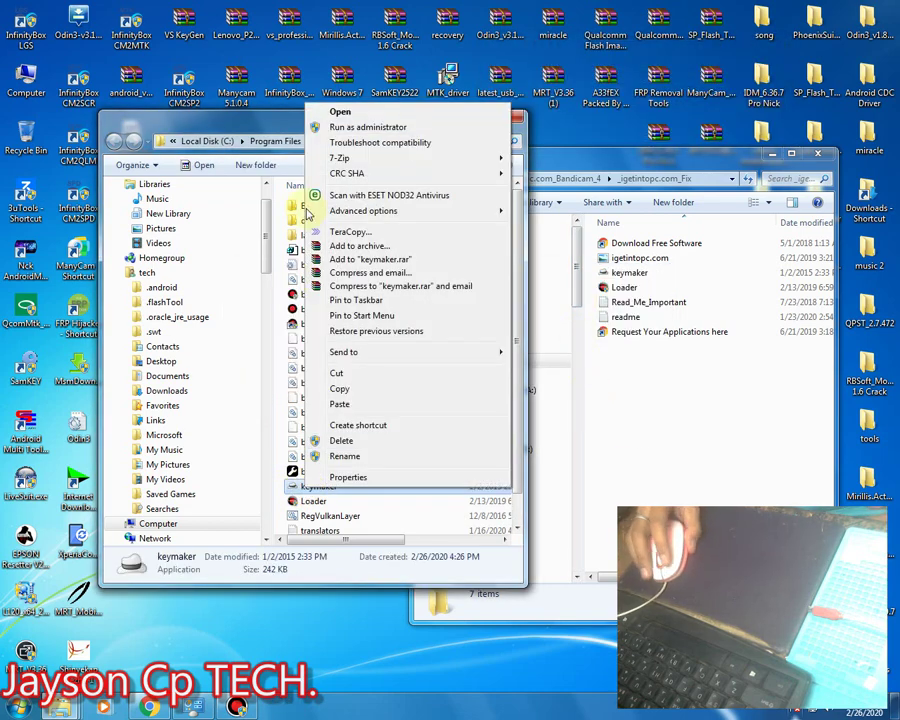
click(352, 128)
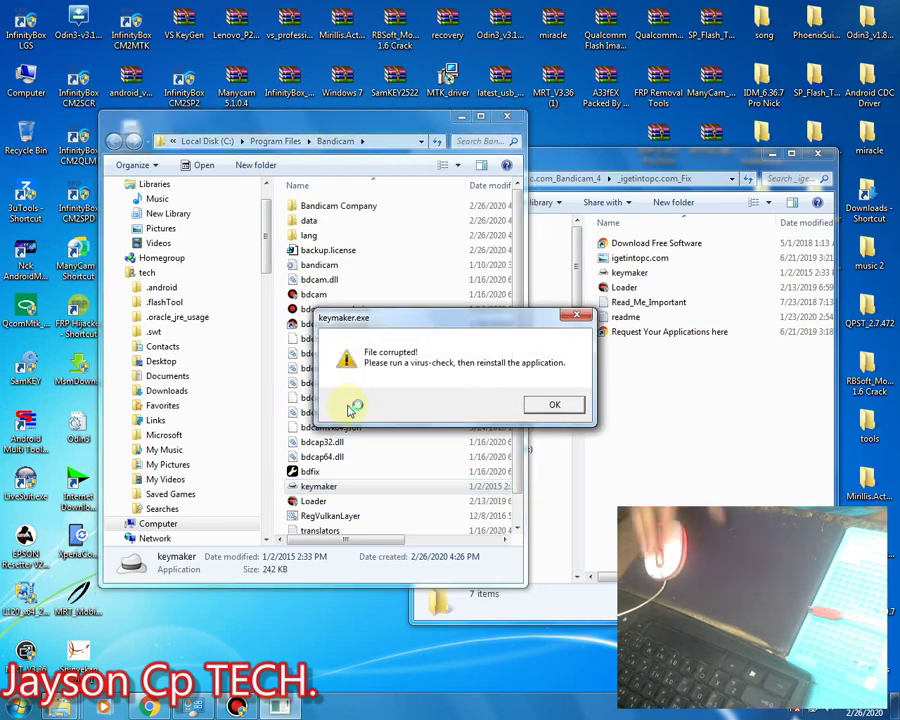
click(562, 412)
Try to run keymaker from the _igetintopc.com_Fix folder as administrator
click(627, 478)
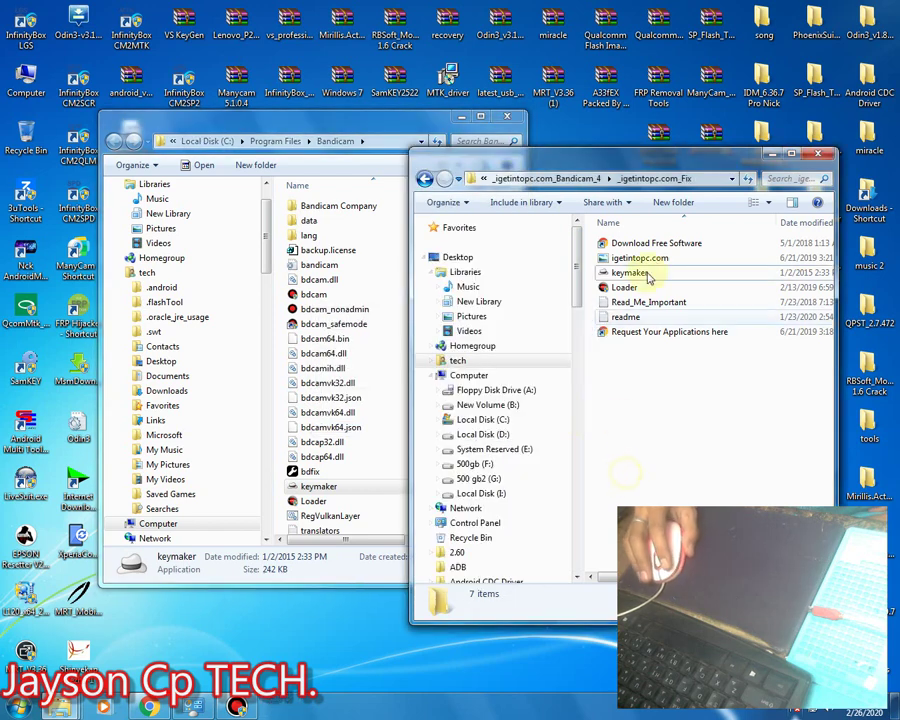
click(630, 273)
right_click(630, 275)
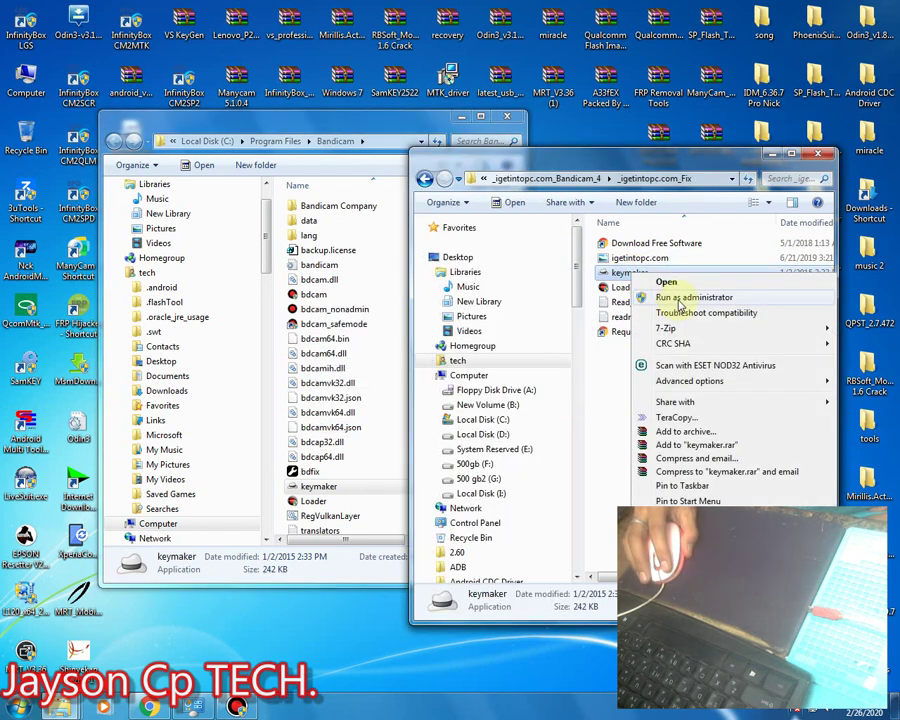
click(678, 298)
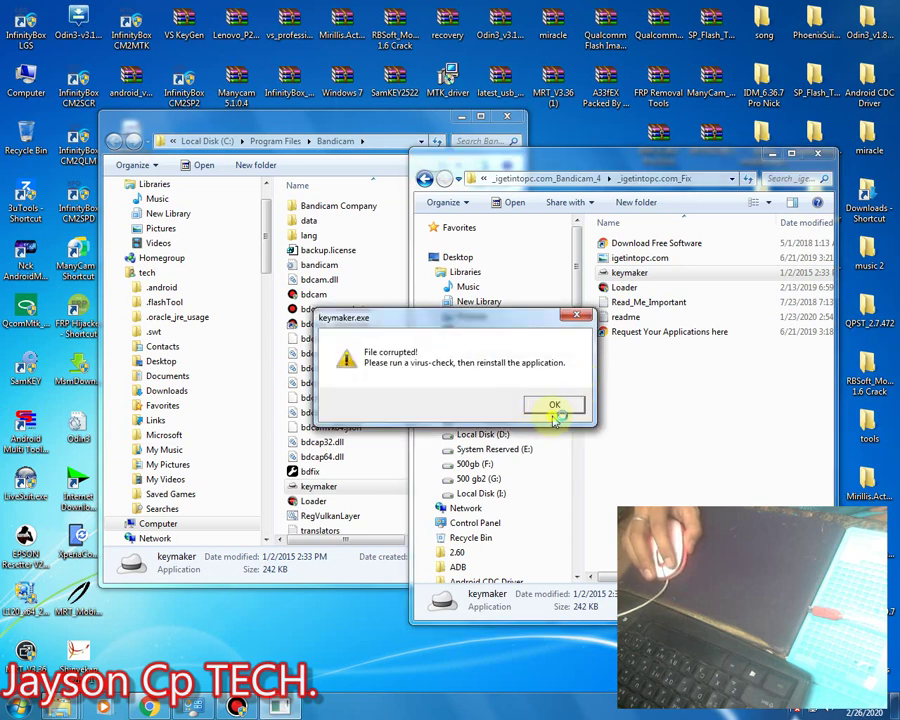
click(555, 405)
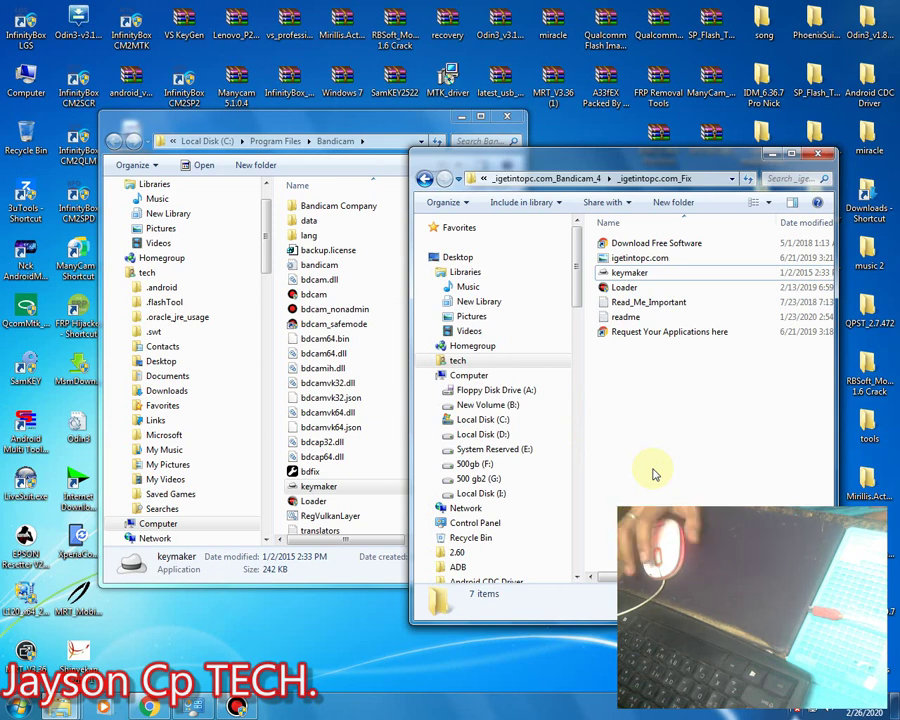
click(283, 352)
click(649, 448)
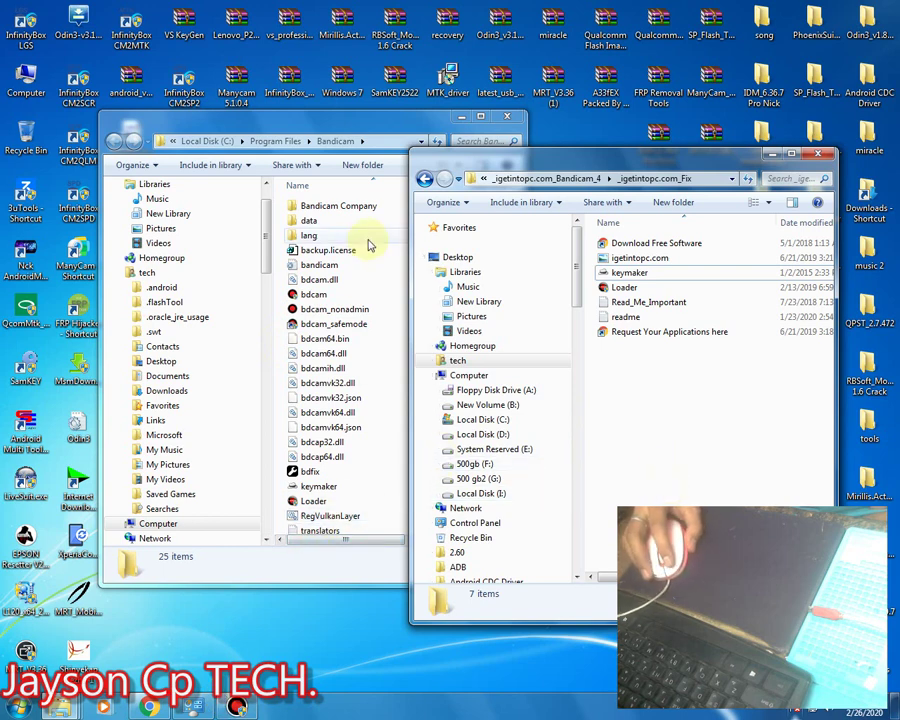
click(307, 488)
right_click(307, 488)
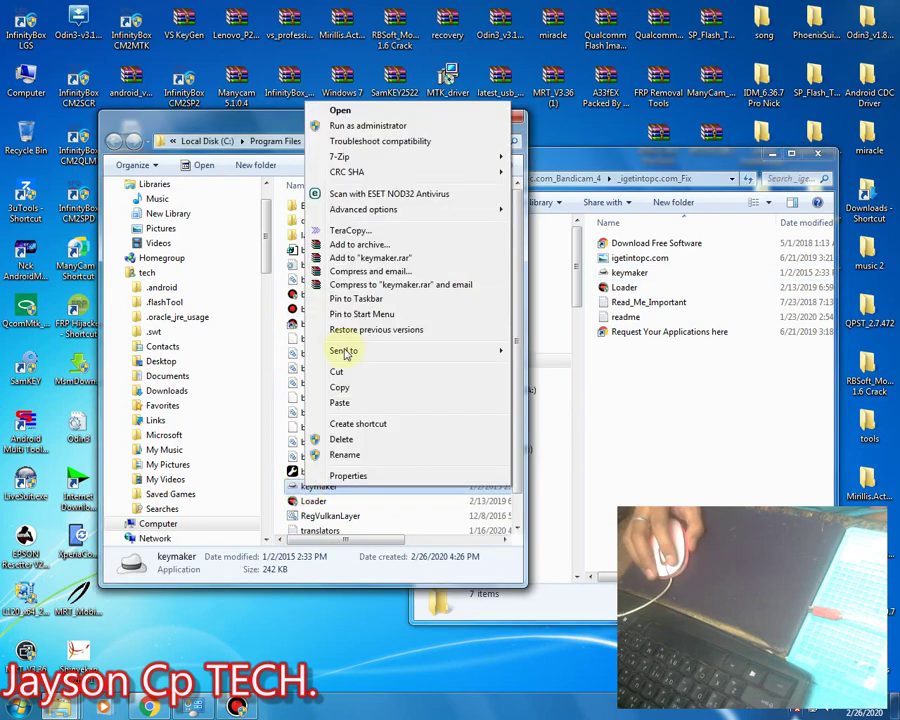
click(624, 402)
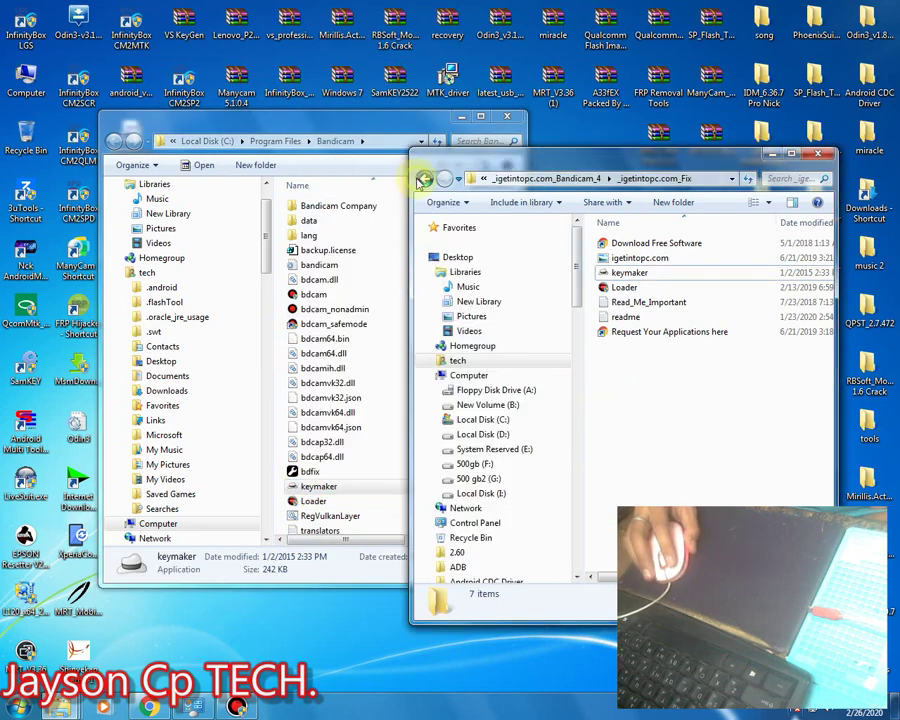
Extract the _igetintopc.com_Bandicam_4 archive again inside the Compressed downloads folder, replacing all existing files
click(423, 179)
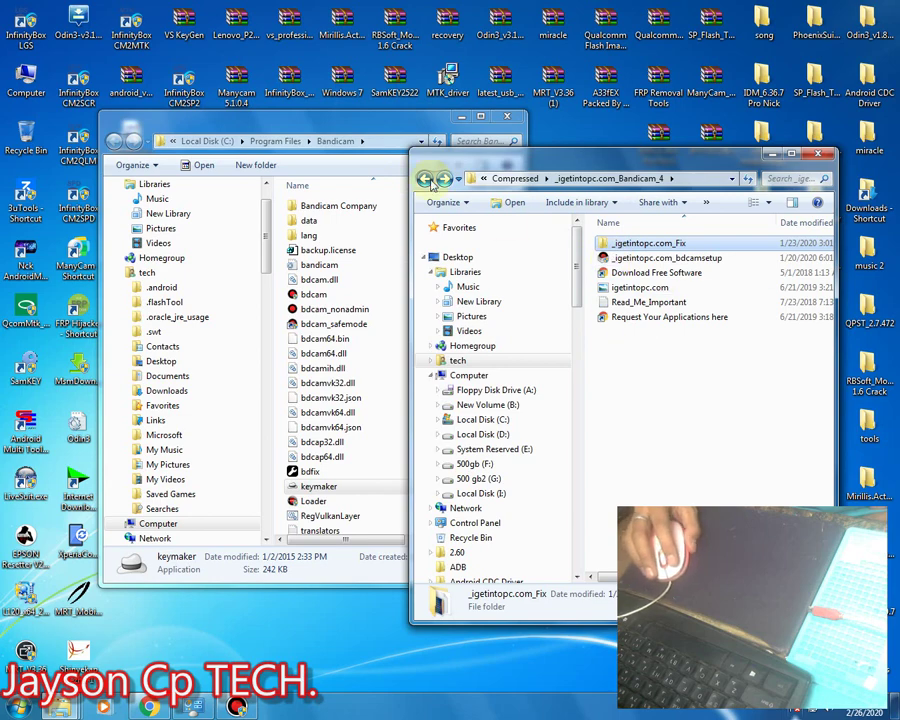
click(425, 179)
right_click(658, 290)
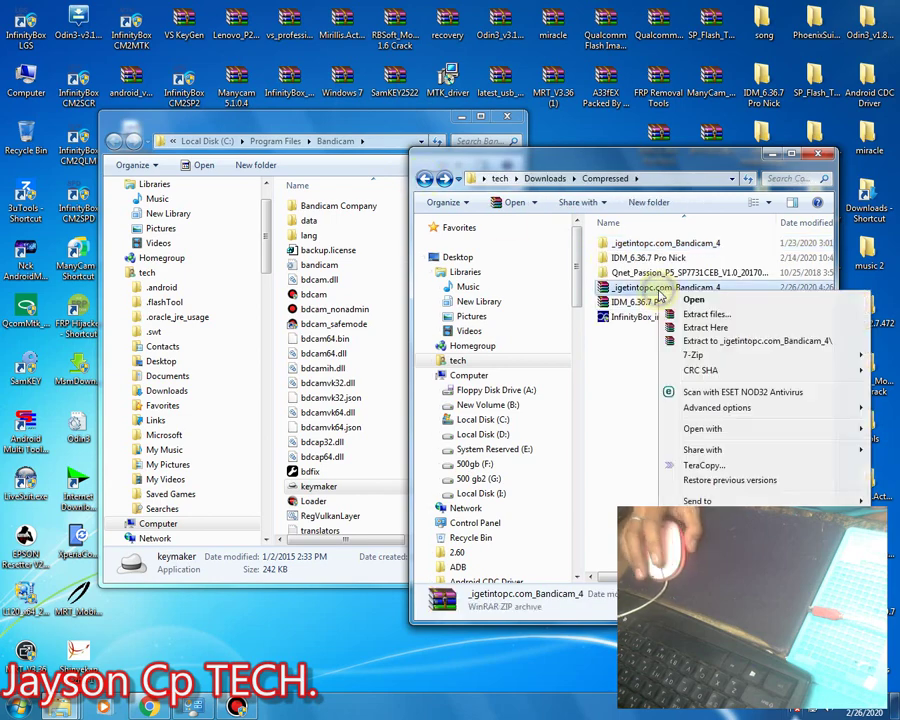
click(710, 327)
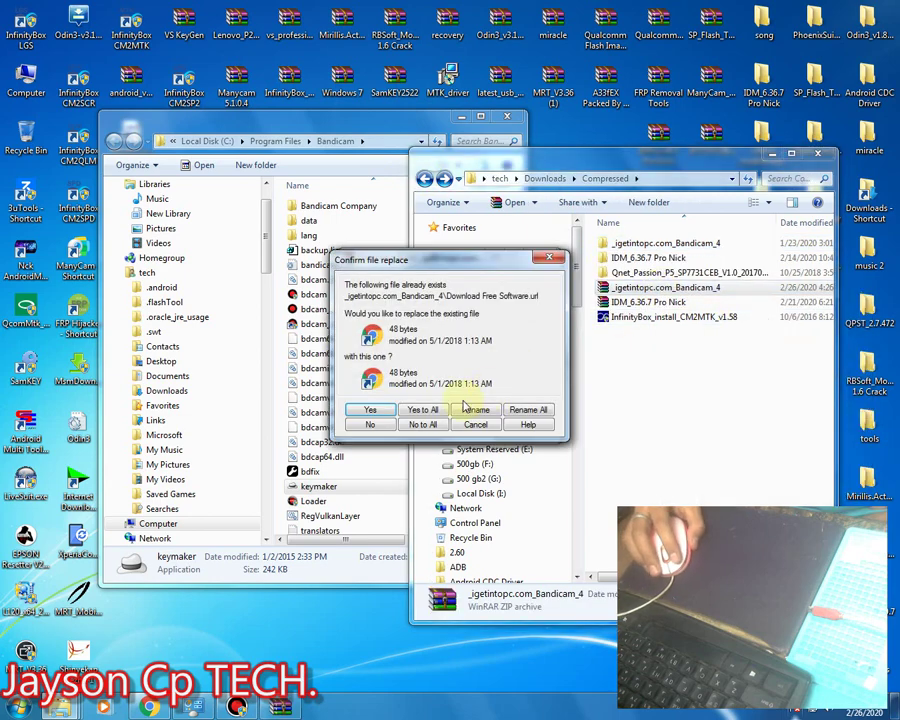
click(436, 412)
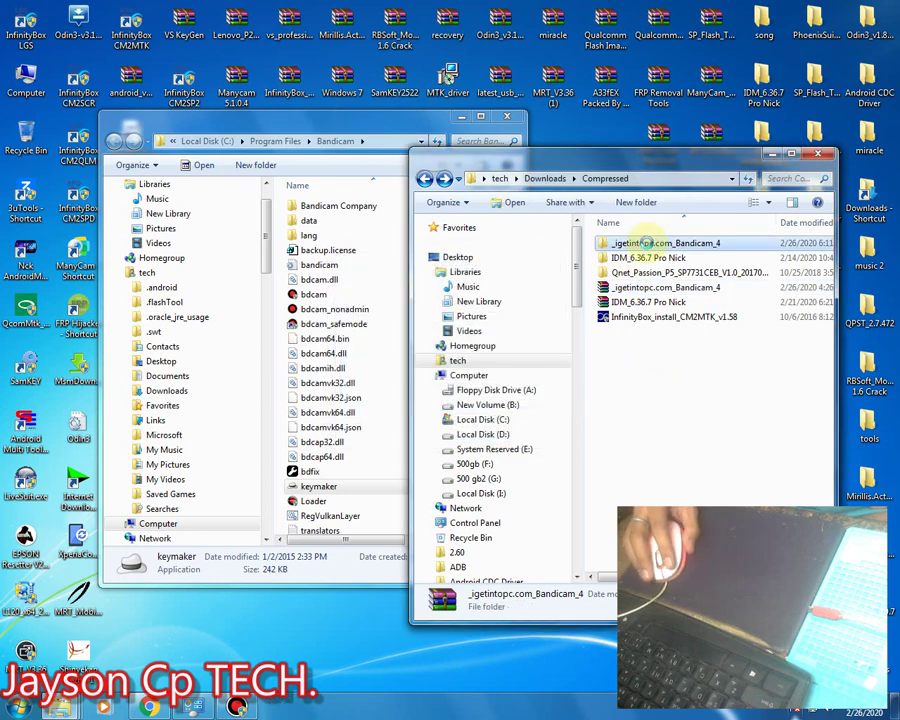
Run keymaker as administrator from the _igetintopc.com_Fix folder inside the extracted _igetintopc.com_Bandicam_4 folder
double_click(650, 245)
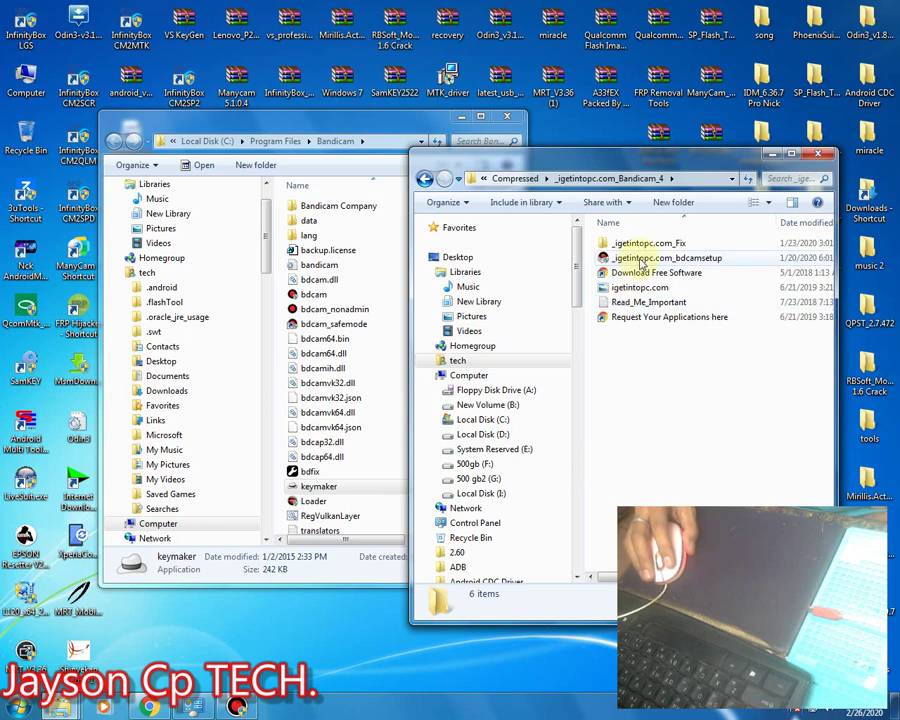
double_click(645, 245)
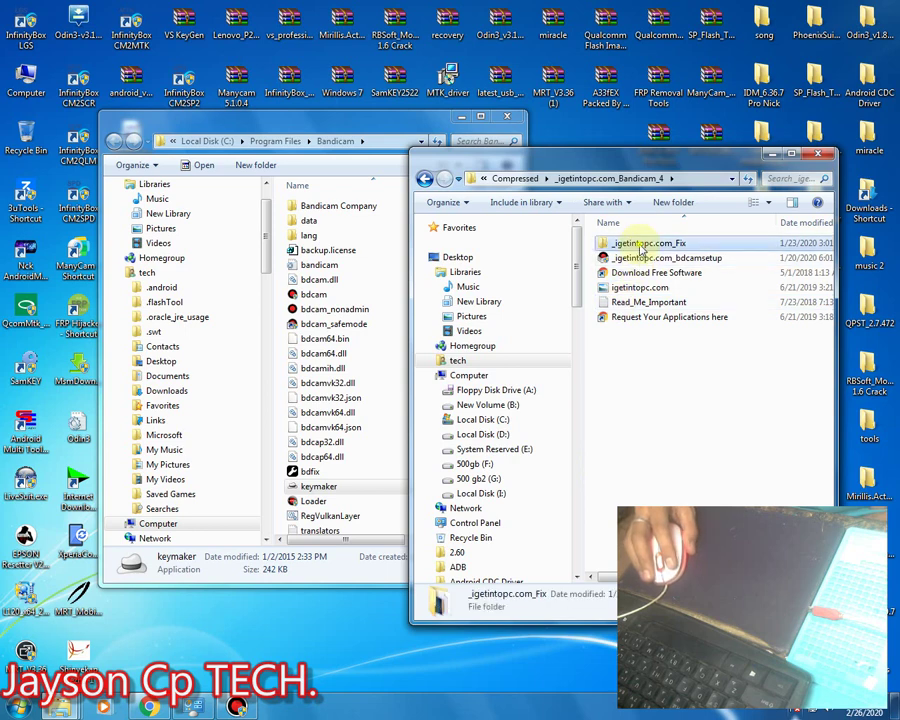
right_click(615, 272)
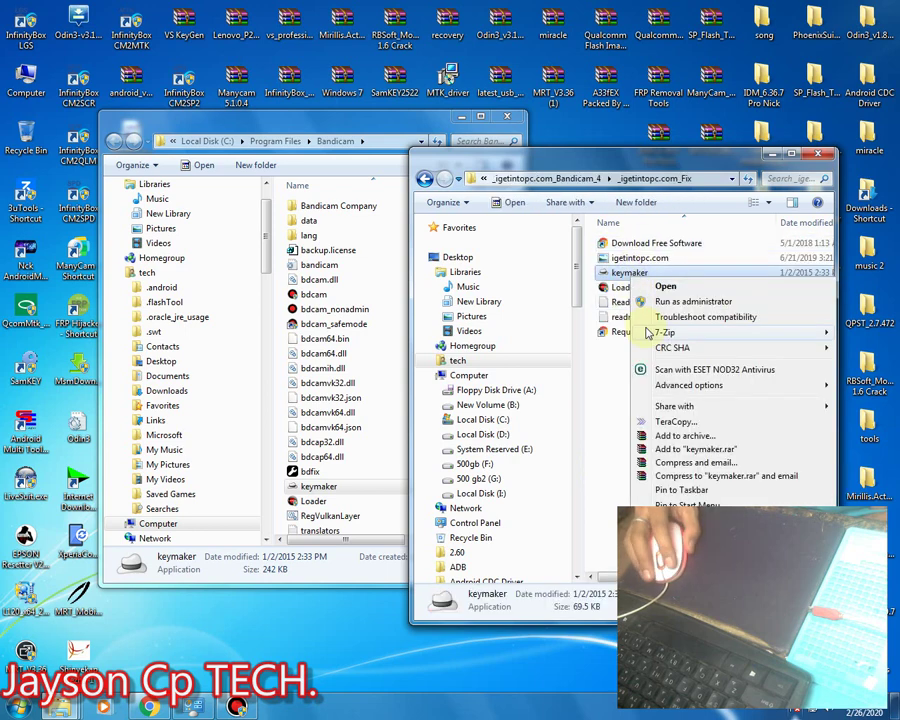
click(685, 304)
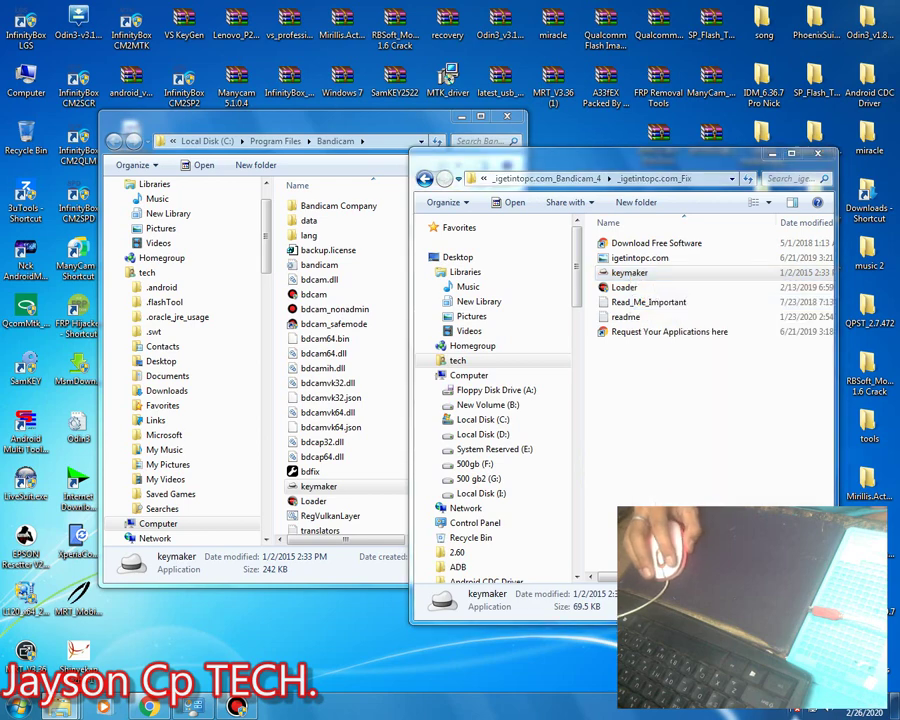
click(625, 446)
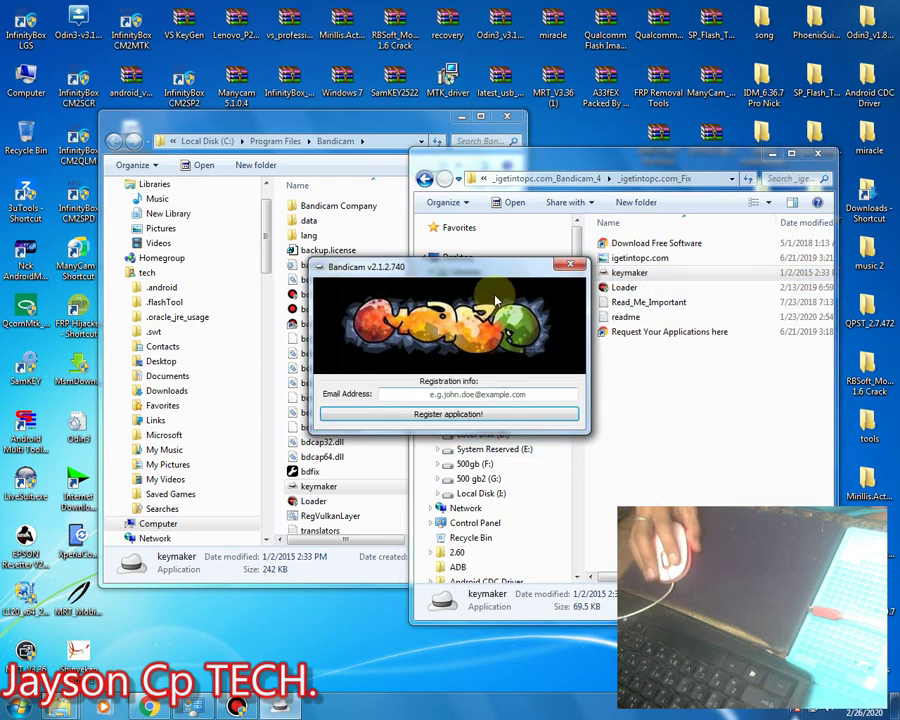
Minimise the Bandicam program folder window and move the keymaker window partly clear of the Fix folder
drag(501, 277, 621, 346)
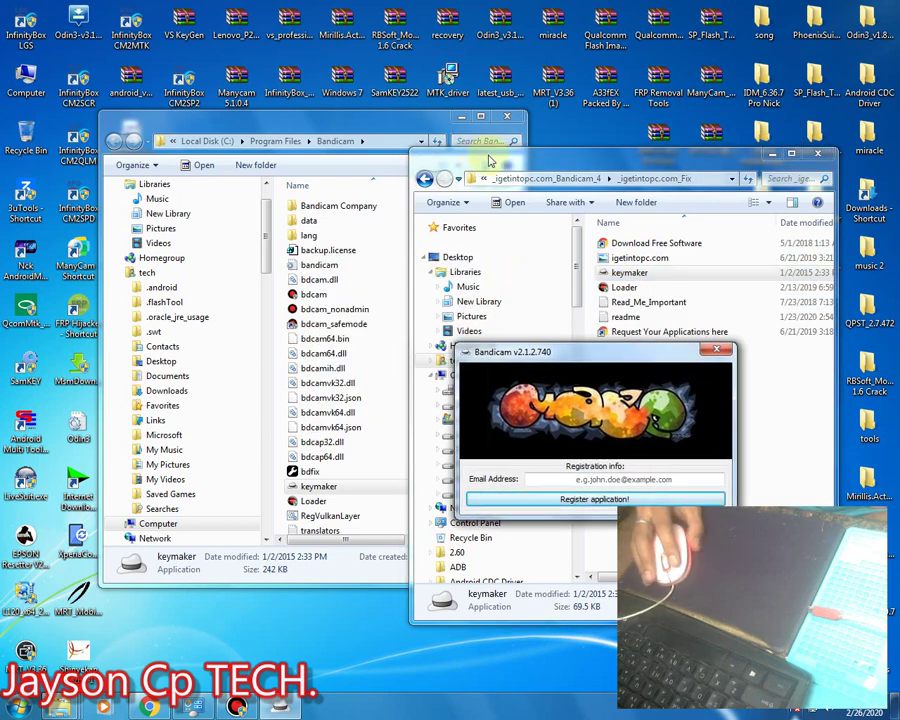
click(461, 116)
drag(572, 356, 377, 272)
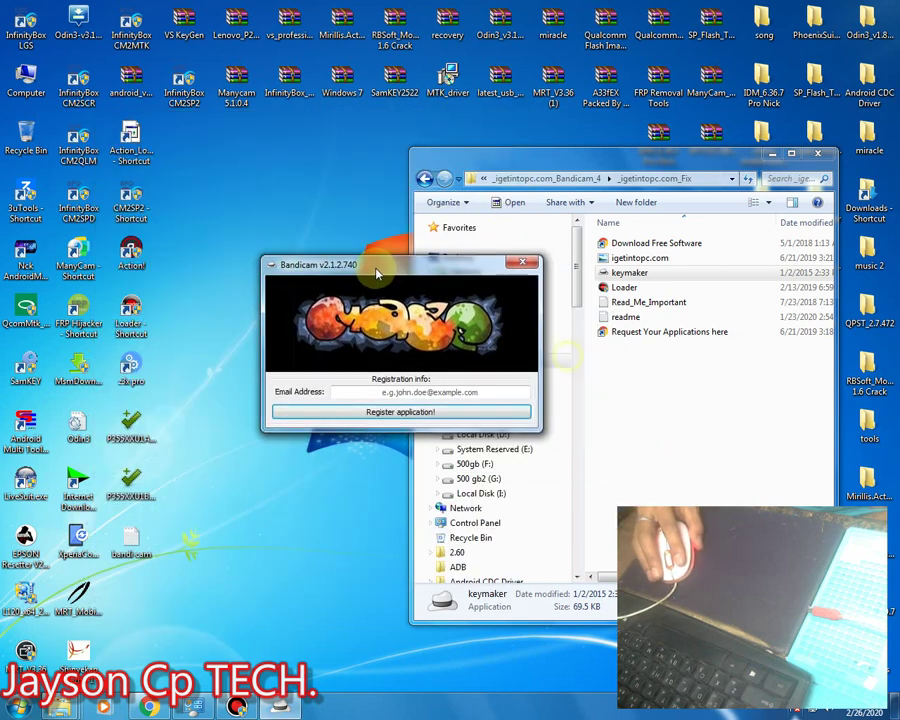
click(781, 712)
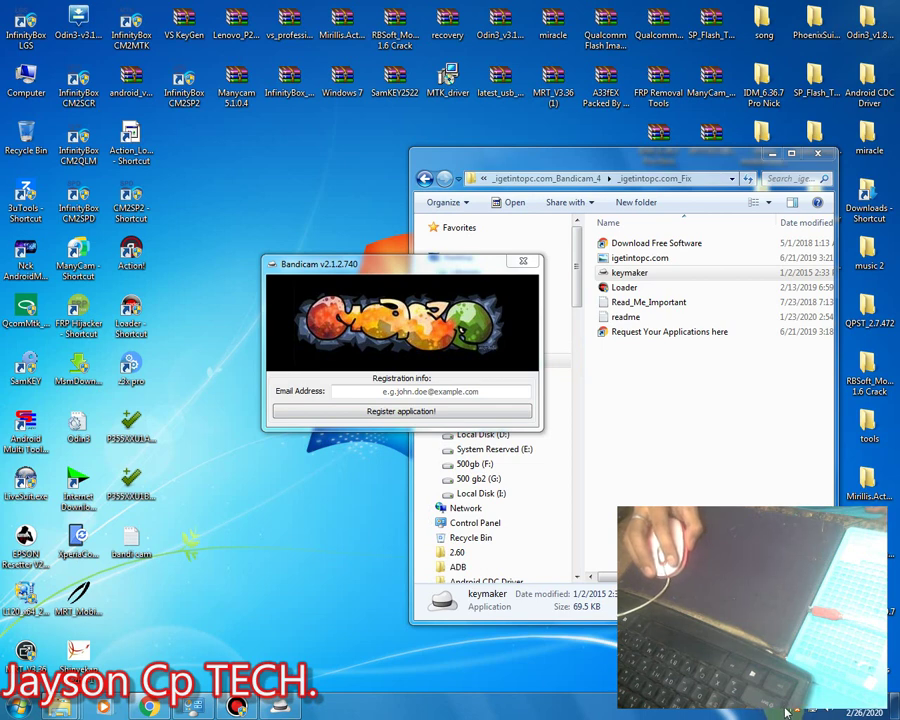
Fill in the keymaker's e-mail address field, register the application and dismiss the confirmation message
click(390, 391)
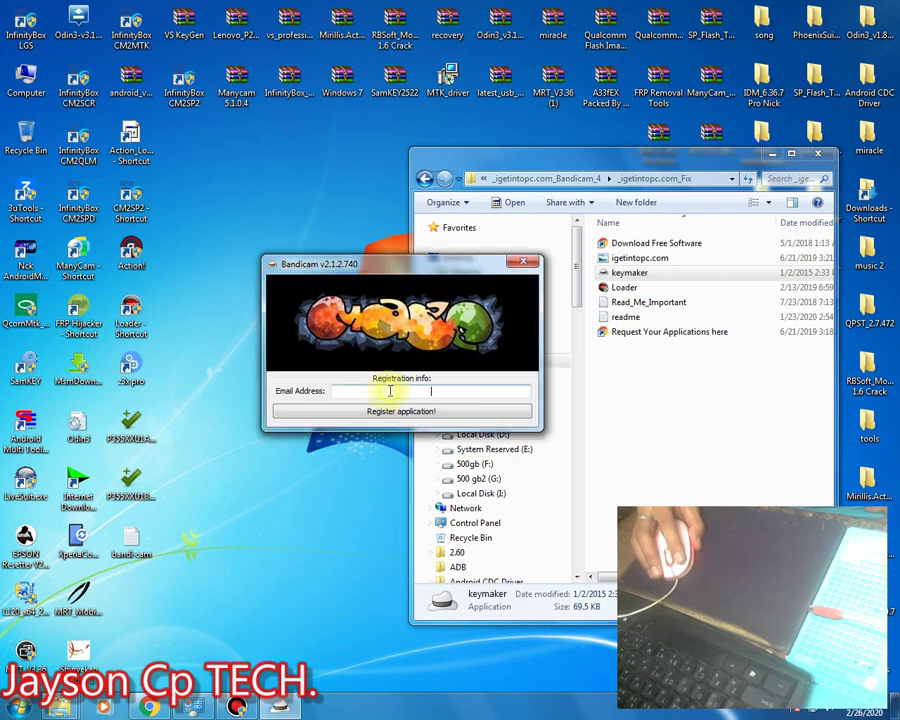
text(www)
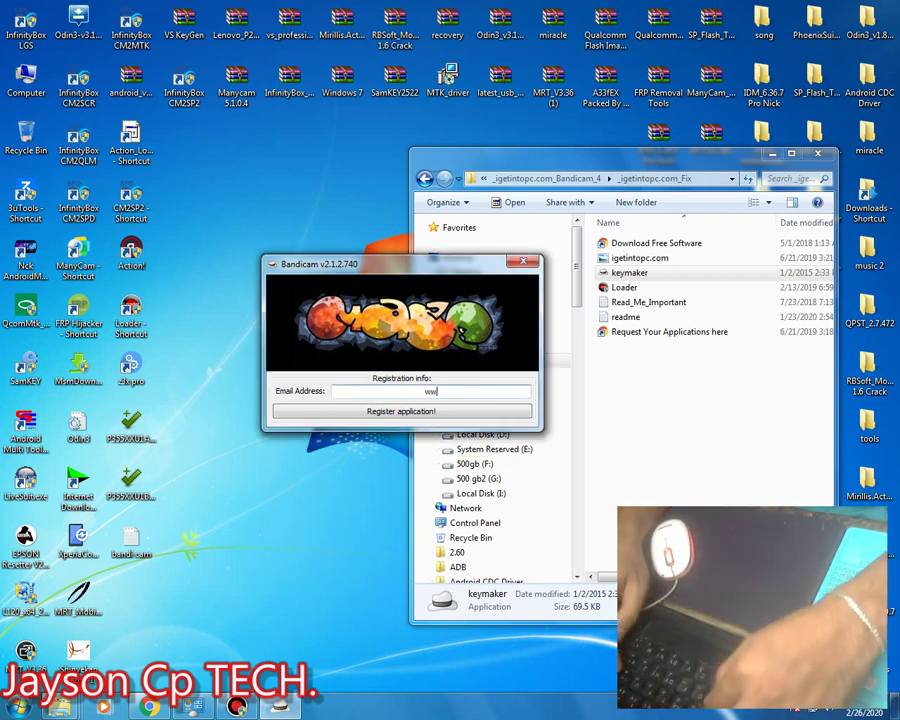
text(.)
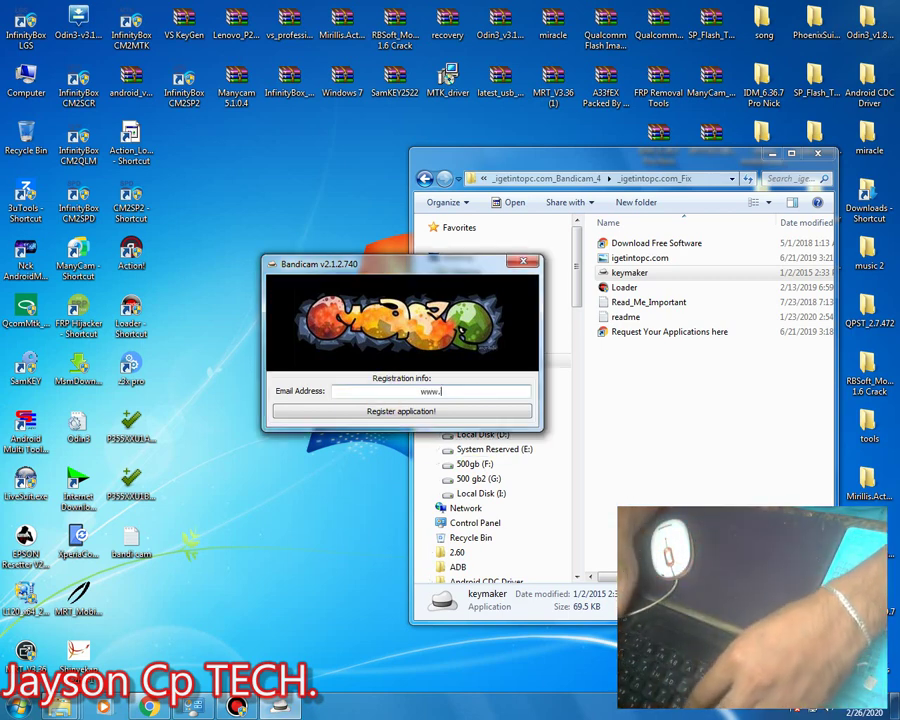
text(p30)
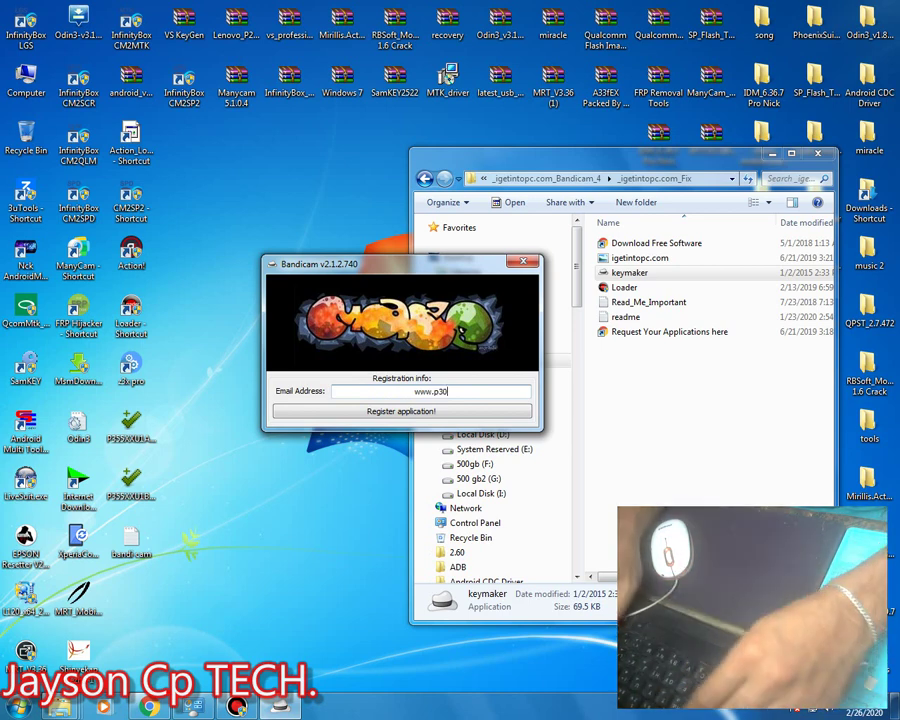
text(down)
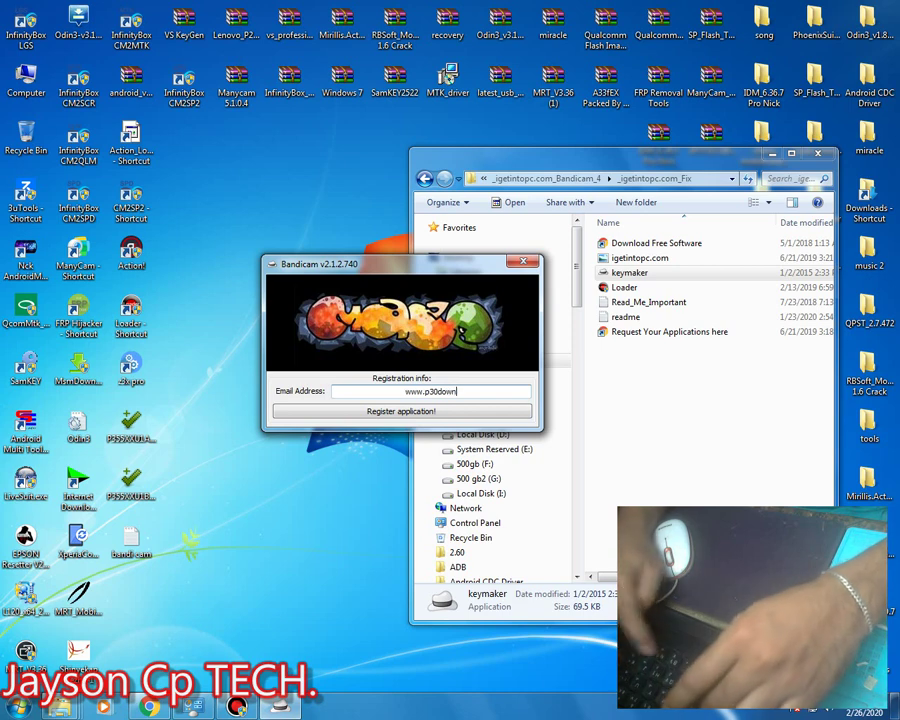
text(load)
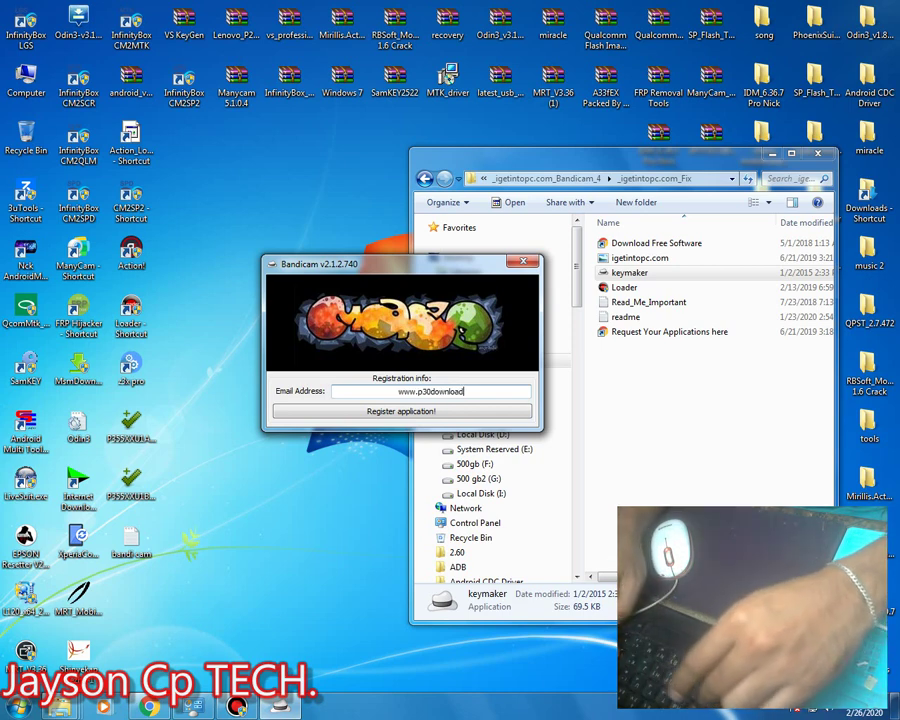
text(.com)
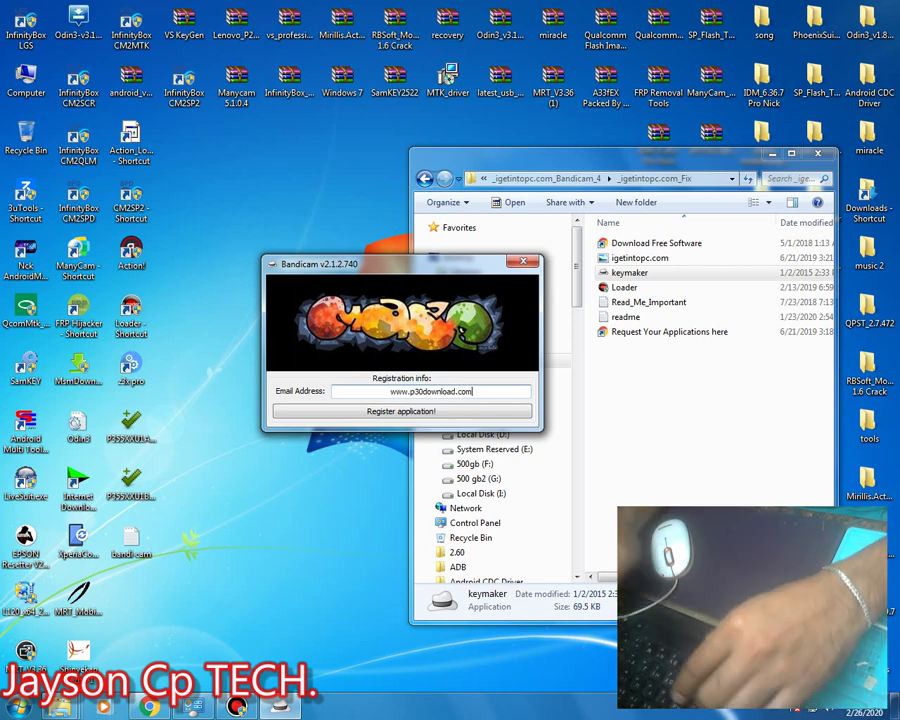
click(420, 412)
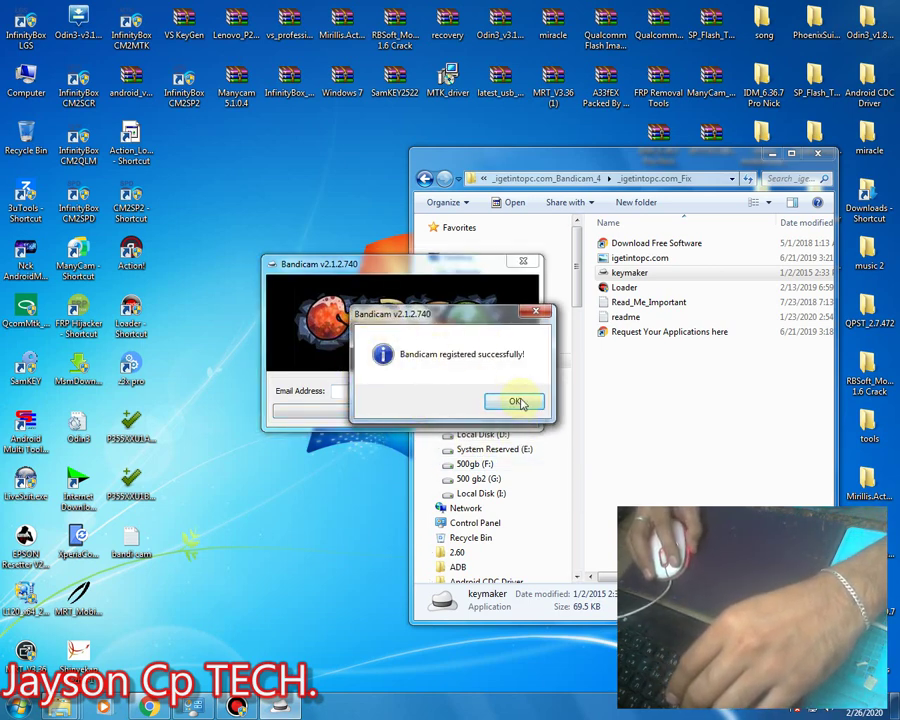
click(536, 314)
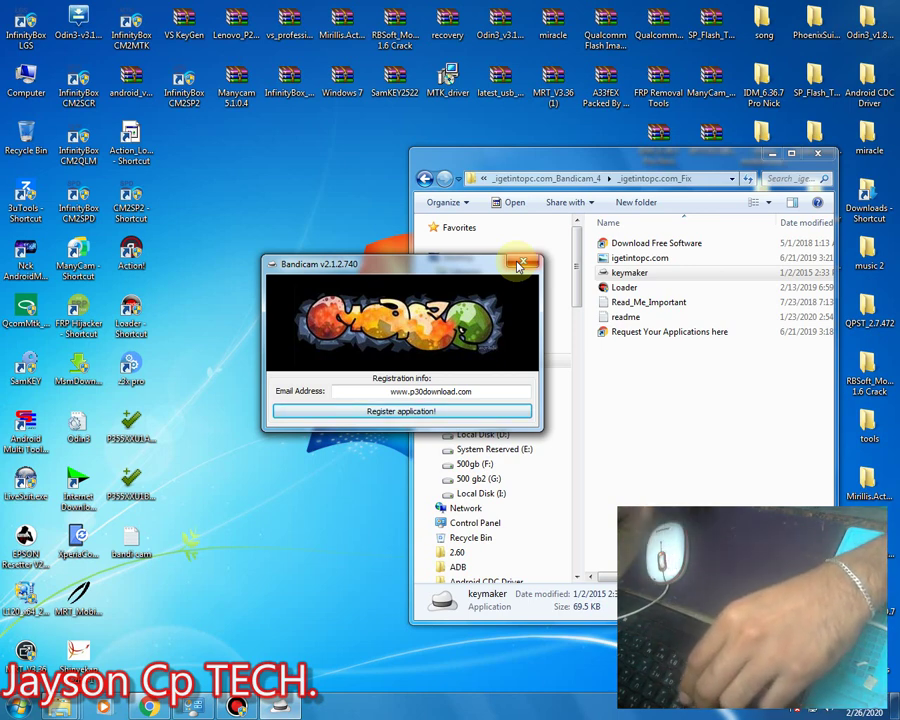
Move the keymaker window clear of the Fix folder, highlight the registration e-mail entry and close the window
drag(490, 270, 366, 306)
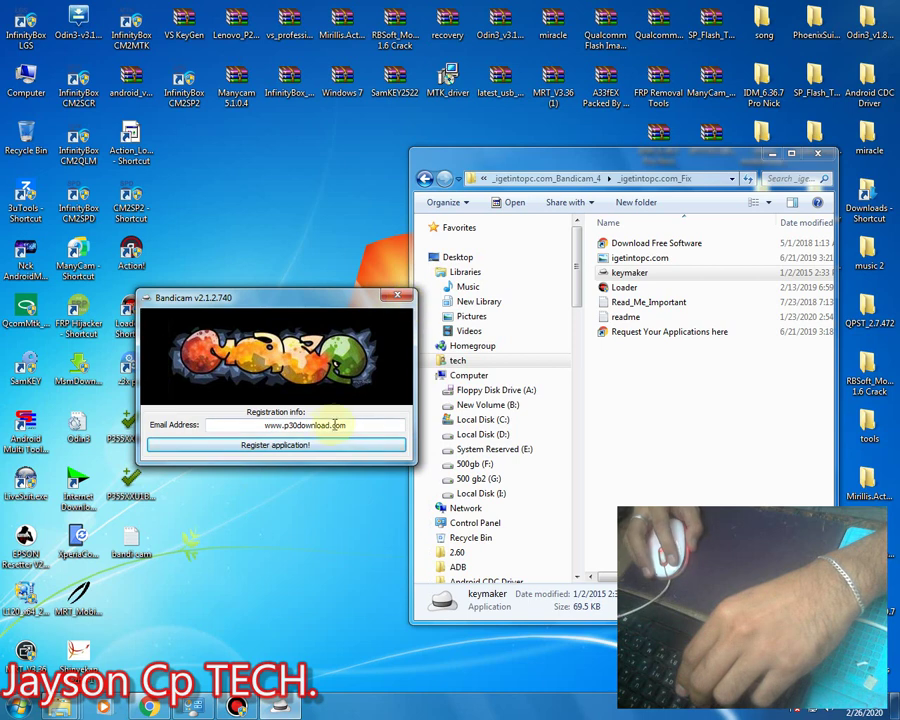
drag(354, 427, 290, 440)
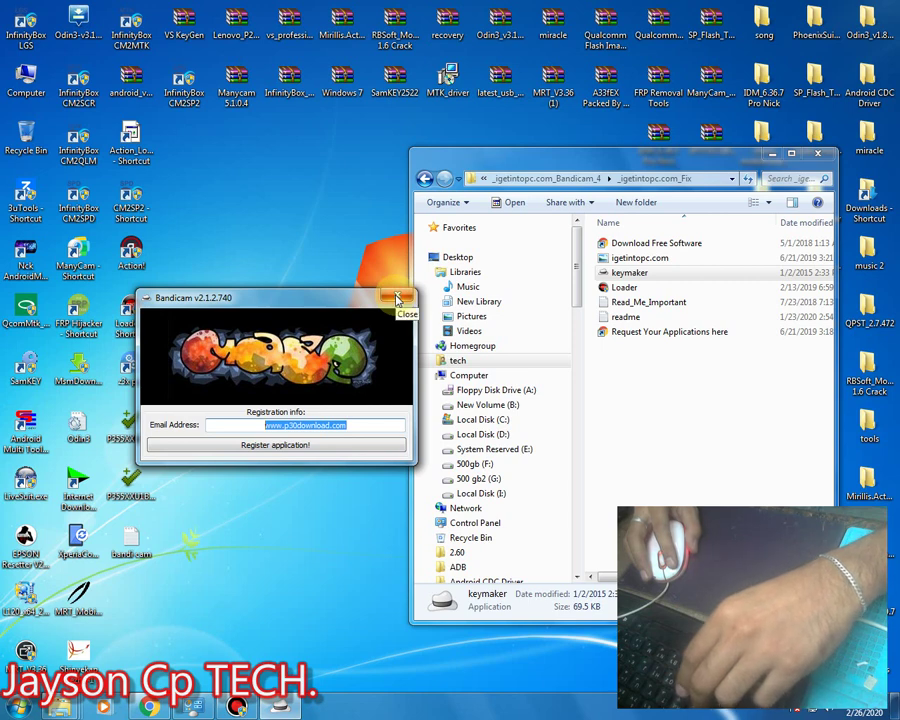
click(396, 298)
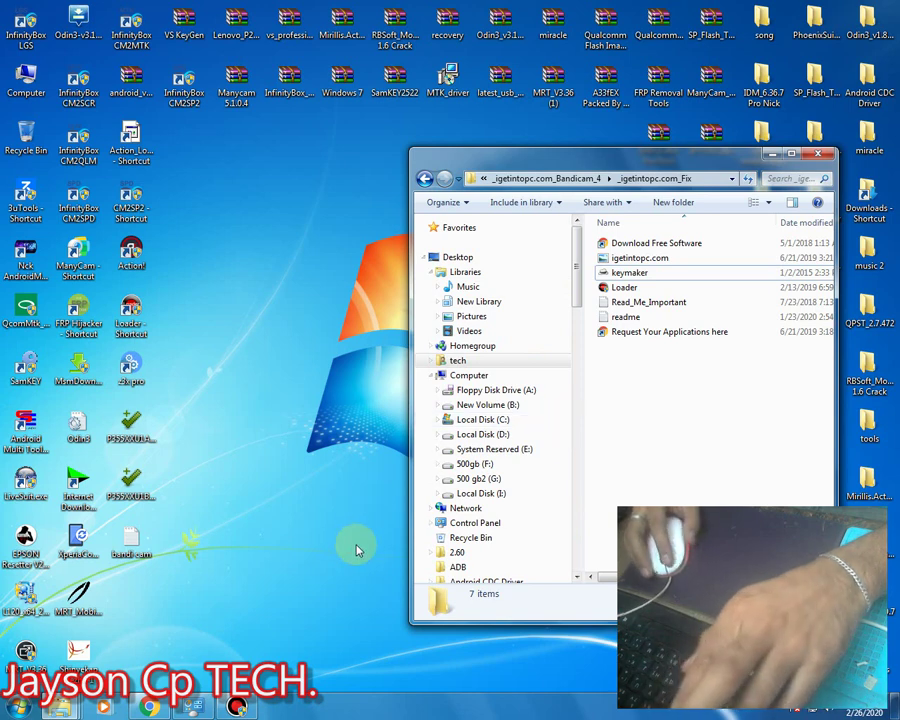
Open the bandi cam note from the desktop, highlight its download link and key registration lines, and close it
drag(482, 155, 325, 121)
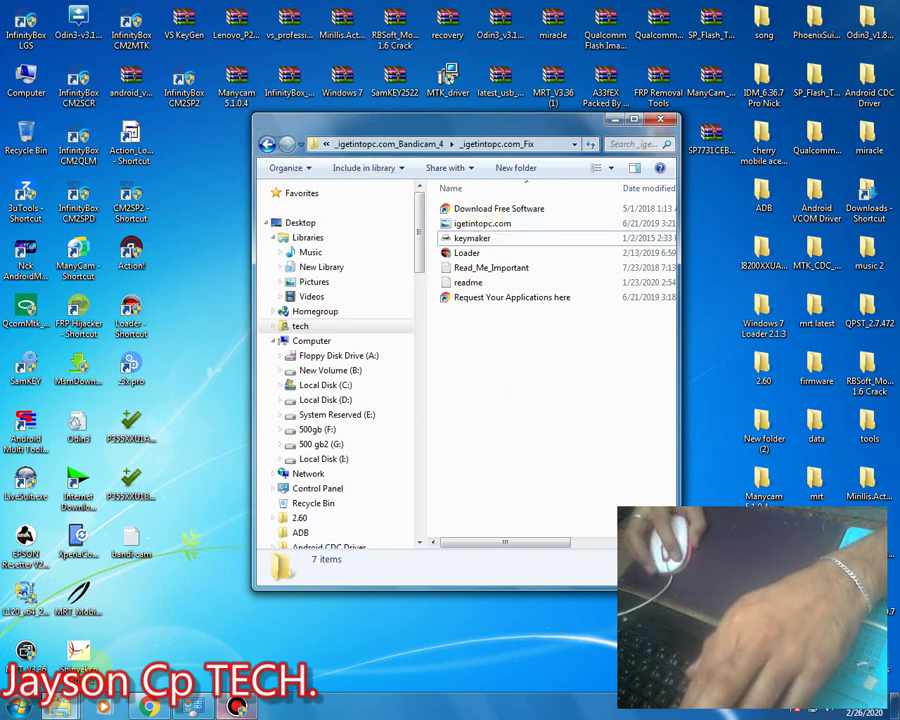
double_click(130, 547)
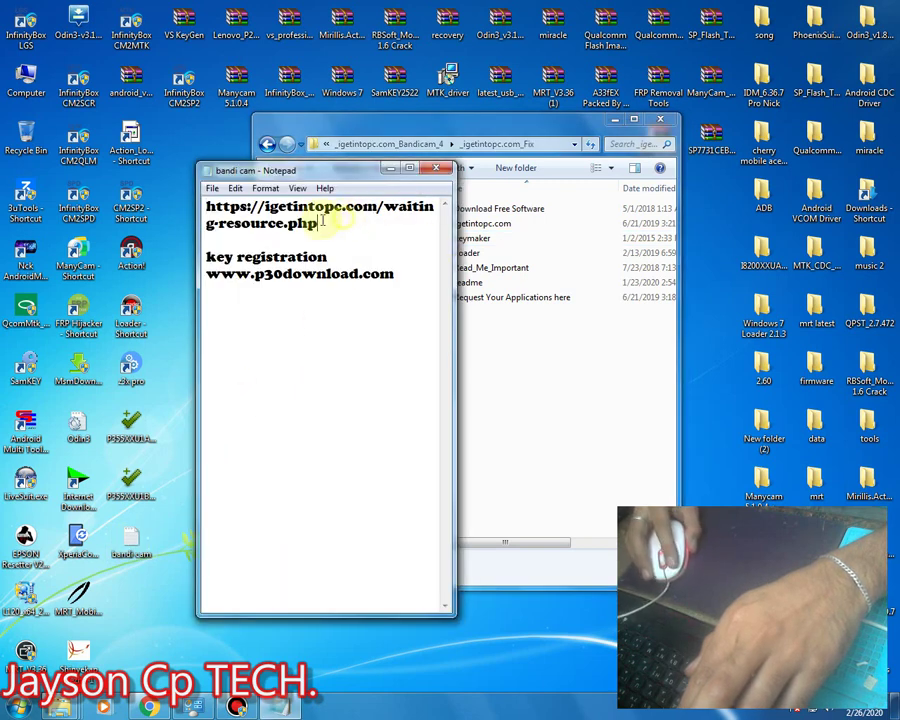
drag(322, 223, 216, 207)
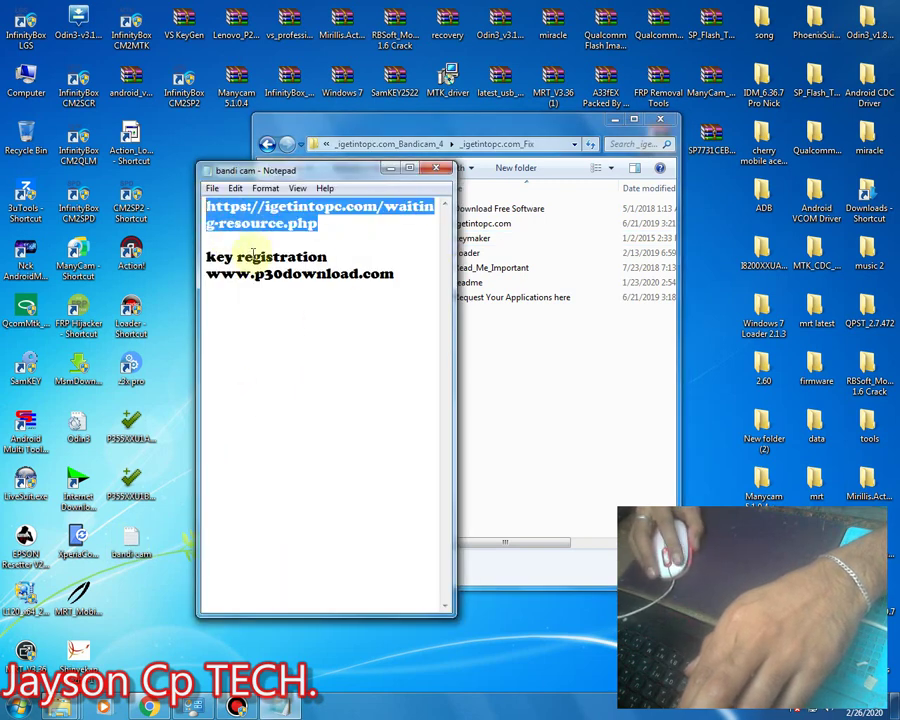
drag(405, 283, 173, 255)
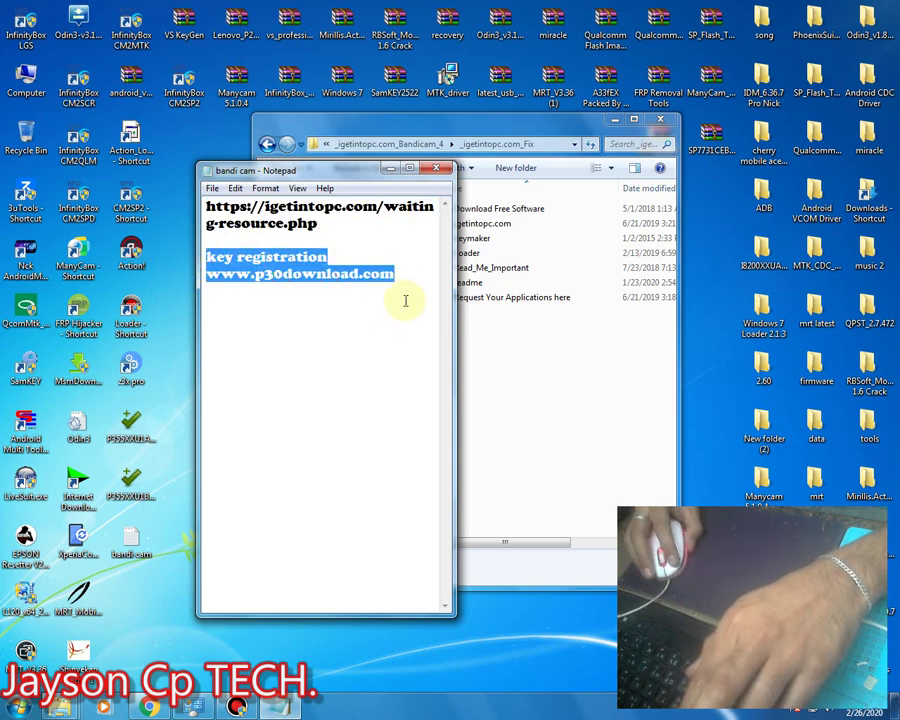
drag(400, 276, 206, 274)
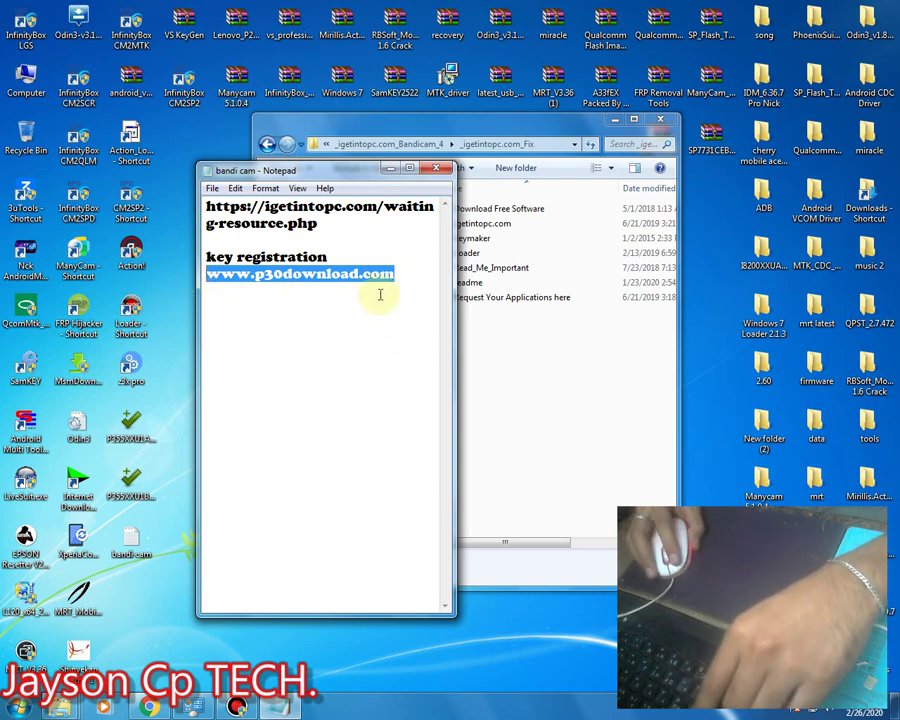
click(436, 170)
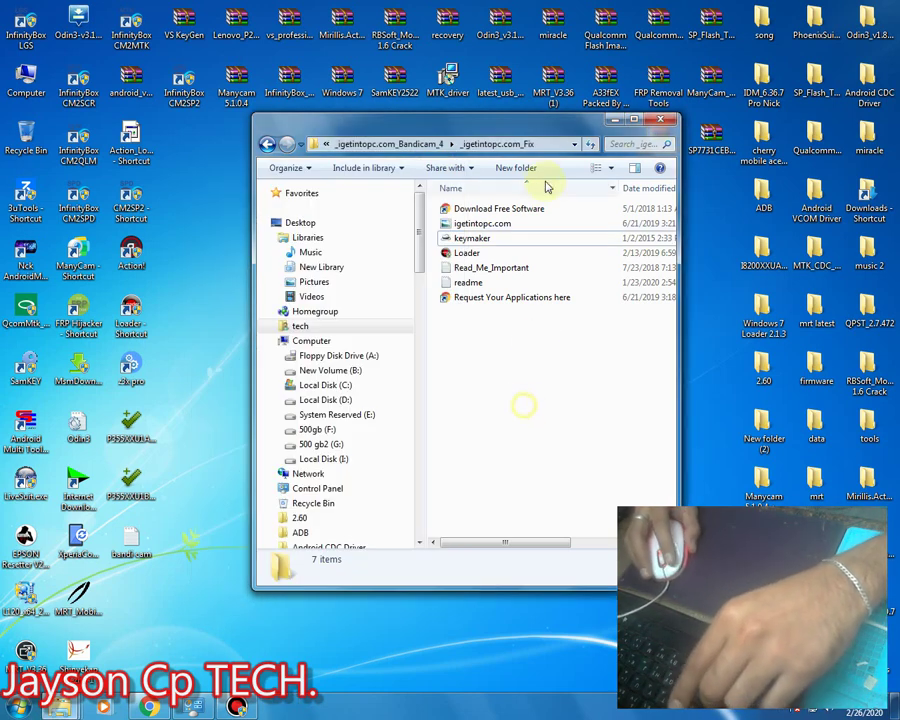
Minimise the Fix folder window and bring up the Bandicam window to check its license information
click(614, 119)
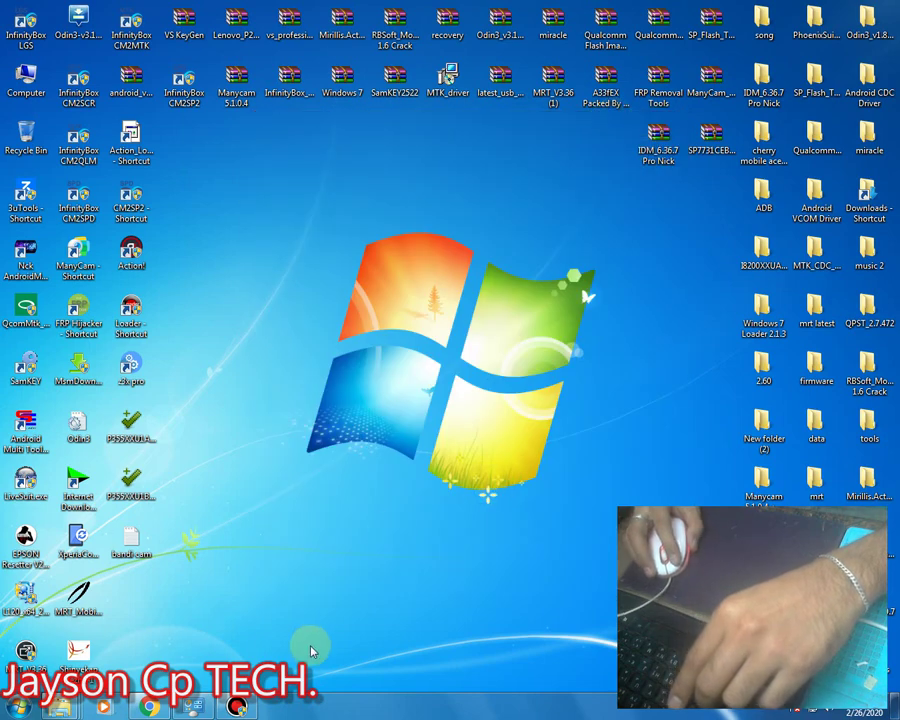
click(238, 706)
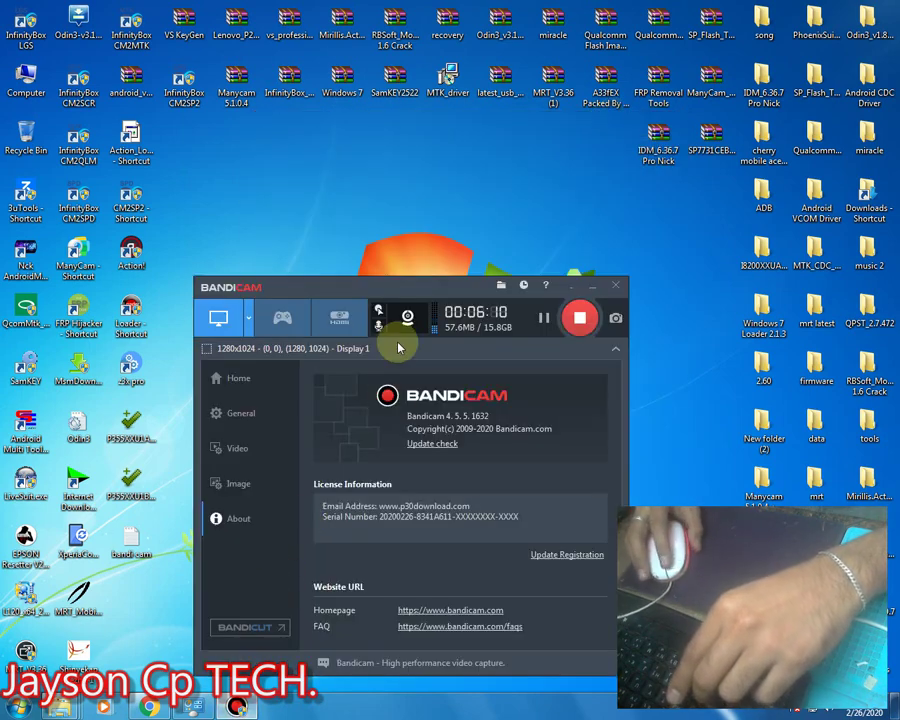
Reposition the Bandicam window, view the webcam overlay recording settings and close them without changes
drag(447, 297, 434, 246)
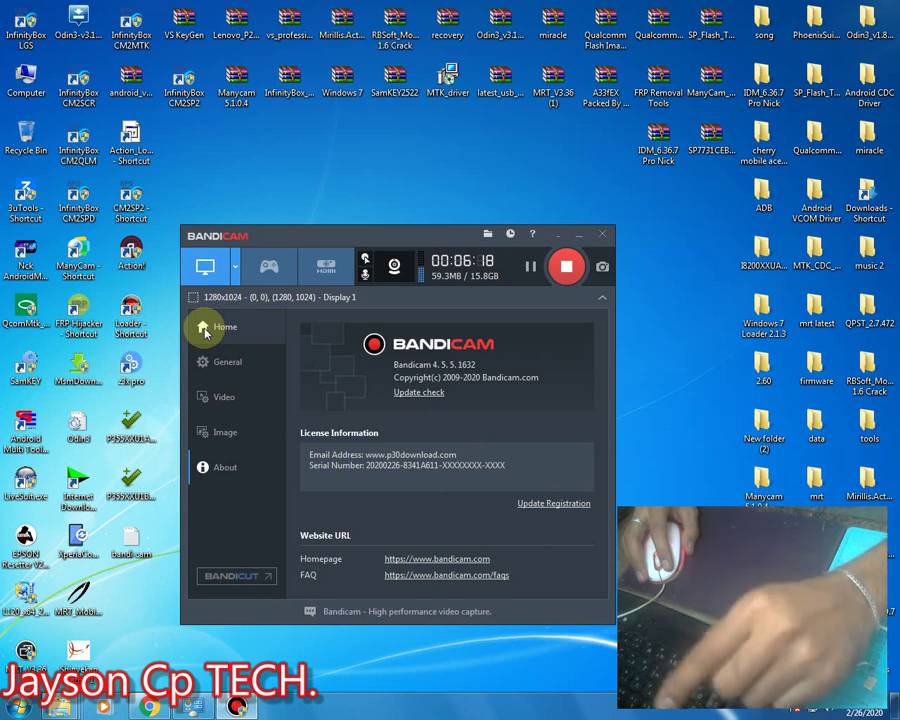
click(395, 272)
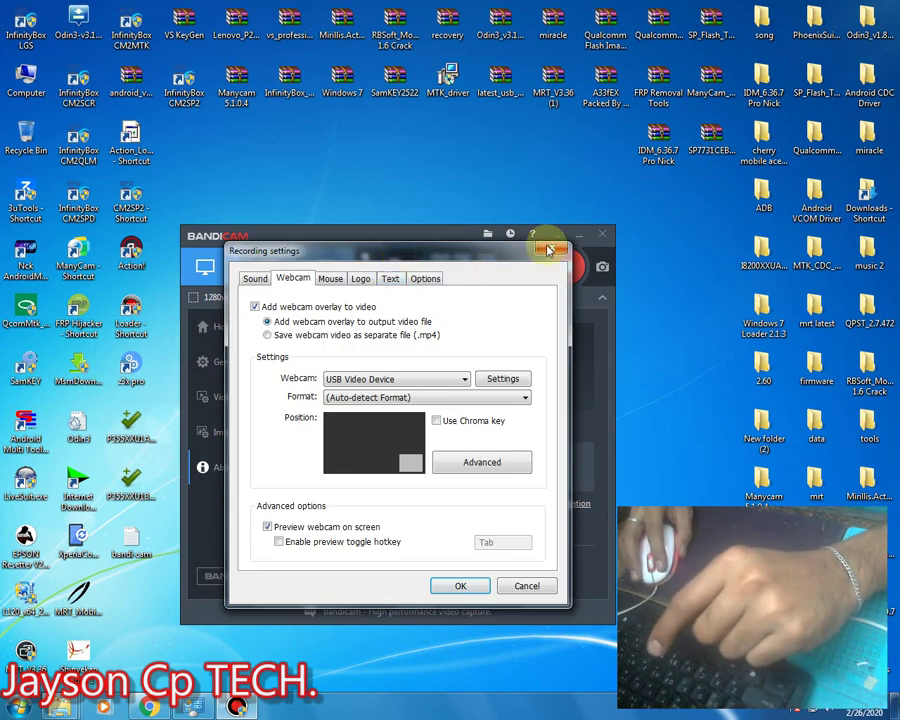
click(548, 248)
Look through the Home, General, Video, Image and About pages in both directions, ending on the Home video list
click(209, 325)
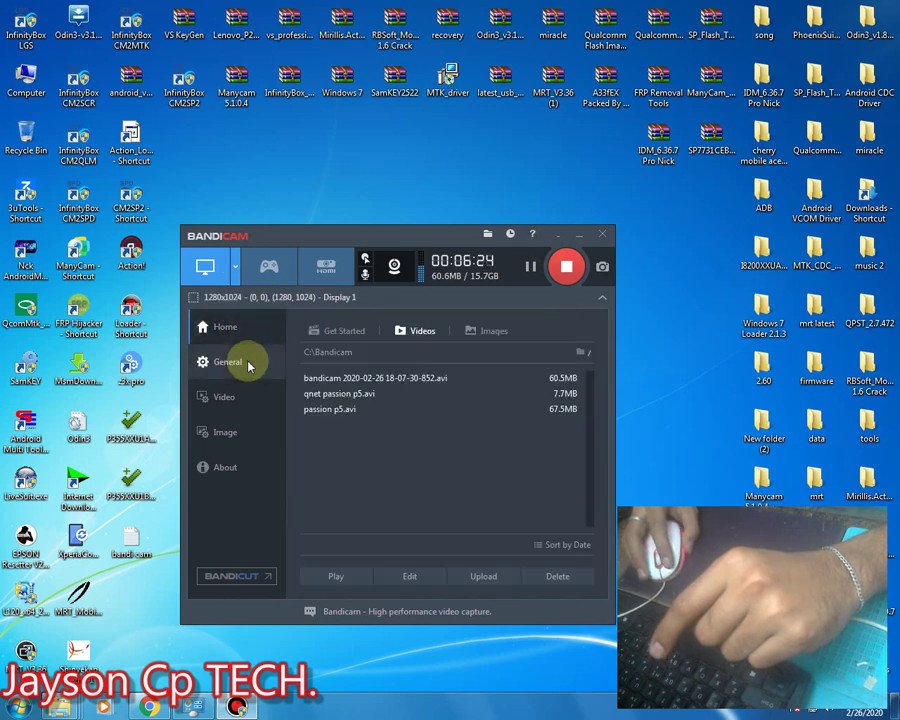
click(243, 364)
click(233, 398)
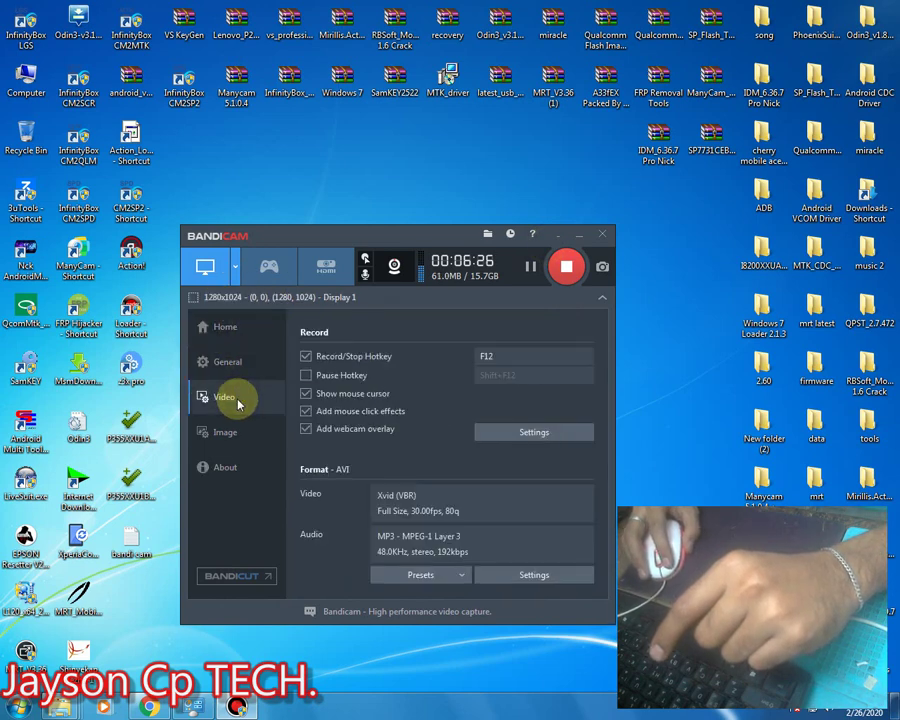
click(228, 432)
click(227, 467)
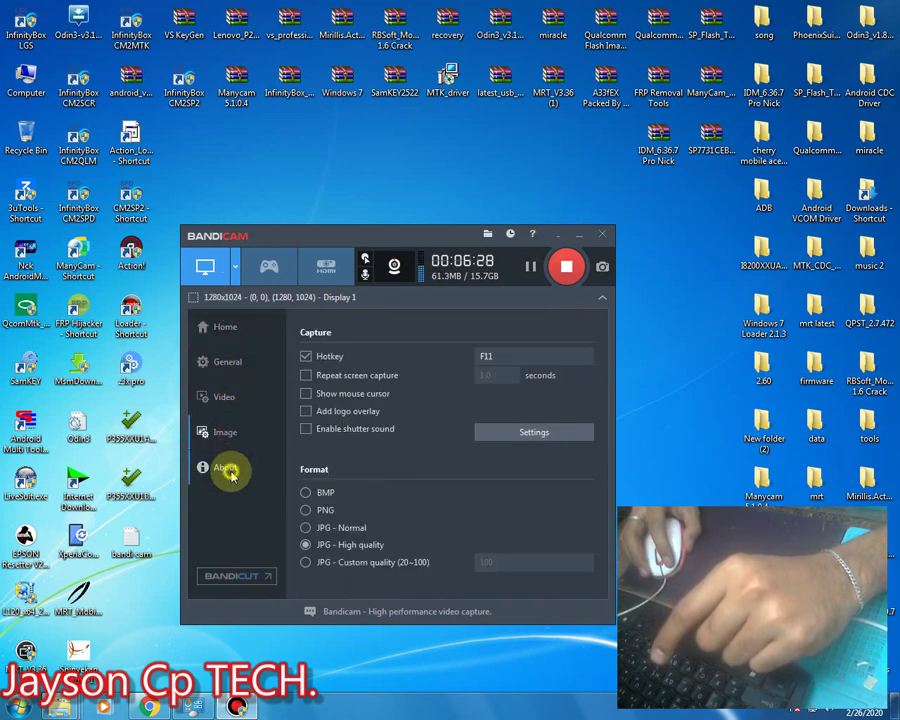
click(212, 432)
click(216, 399)
click(211, 358)
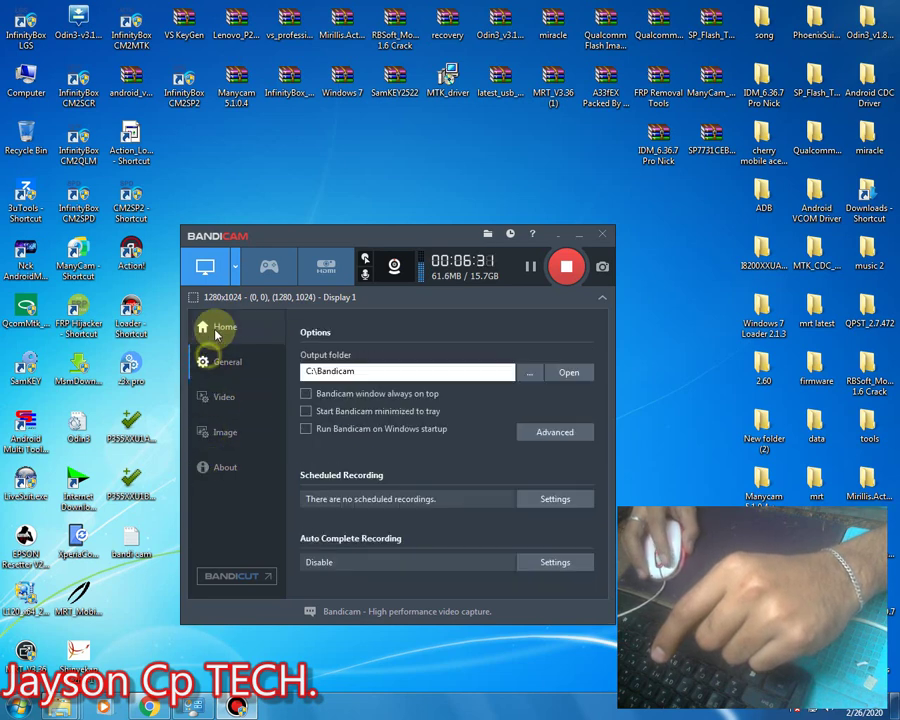
click(221, 325)
Move the Bandicam window out of the way and pull the Action! shortcut out of its column onto the empty desktop
drag(290, 236, 302, 345)
drag(113, 258, 272, 258)
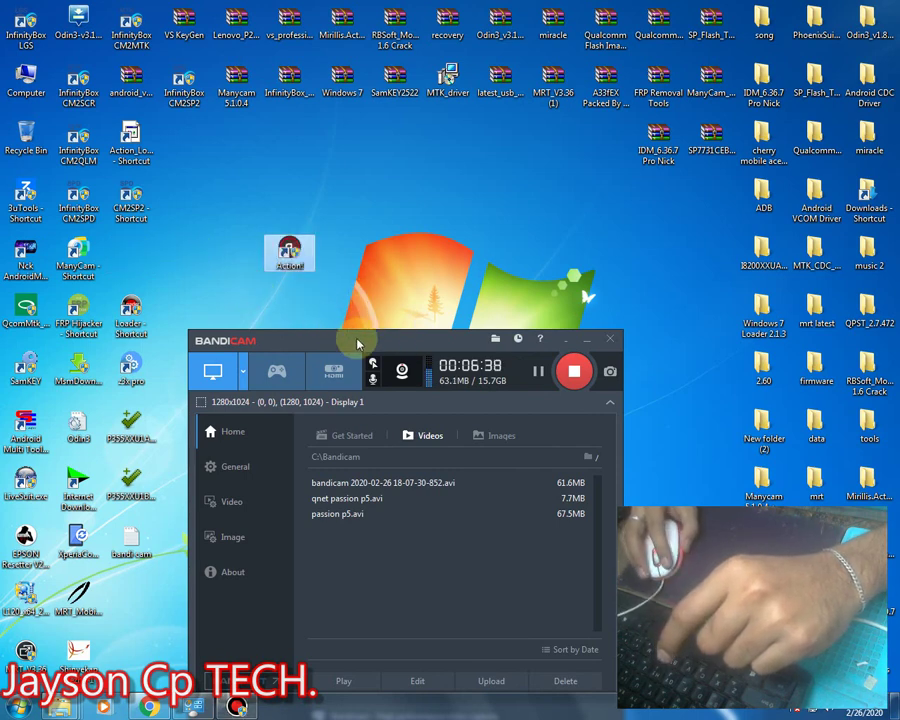
drag(354, 335, 505, 255)
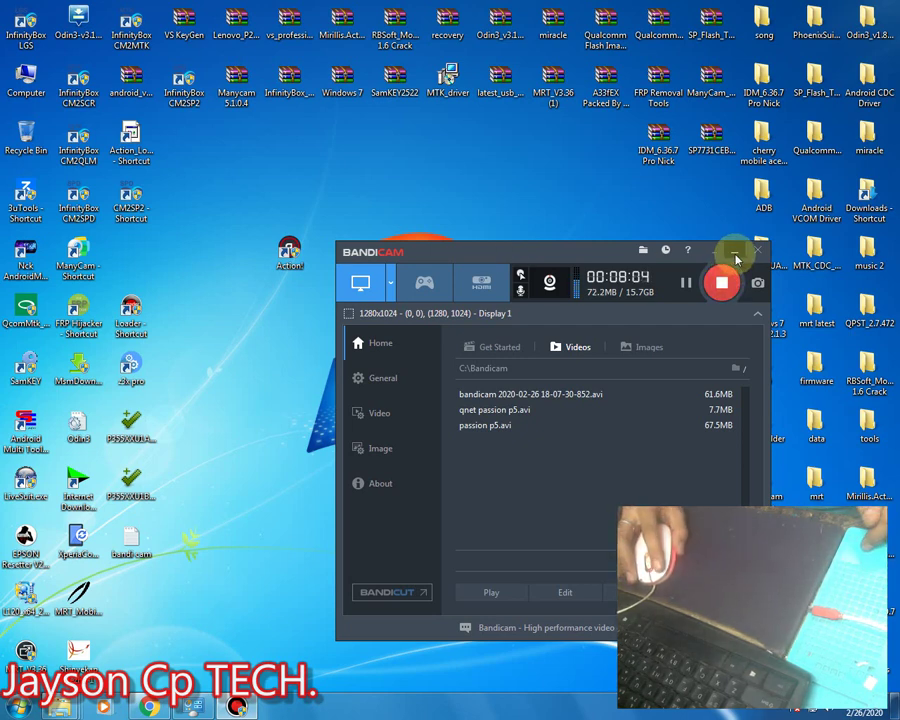
Minimise and restore the Bandicam window, try switching to game recording mode and decline to stop the recording
click(734, 254)
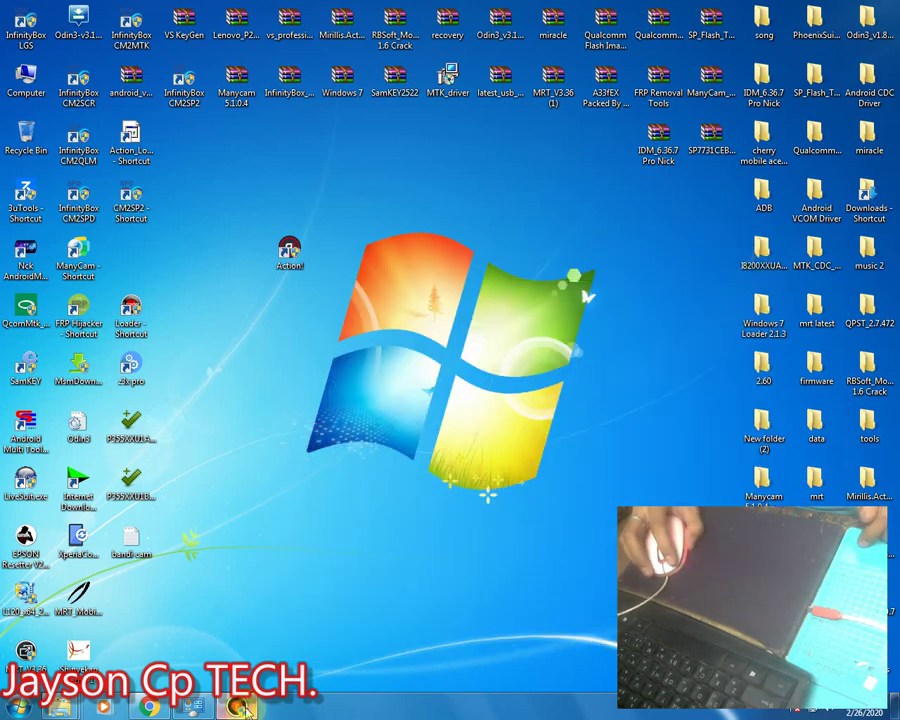
click(240, 707)
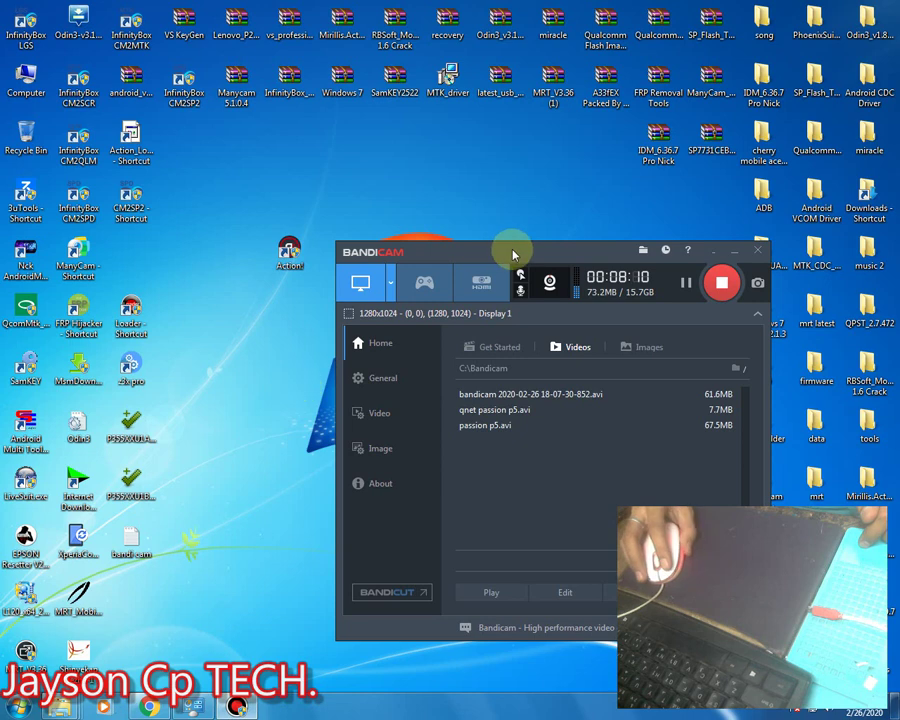
drag(513, 254, 467, 252)
click(378, 272)
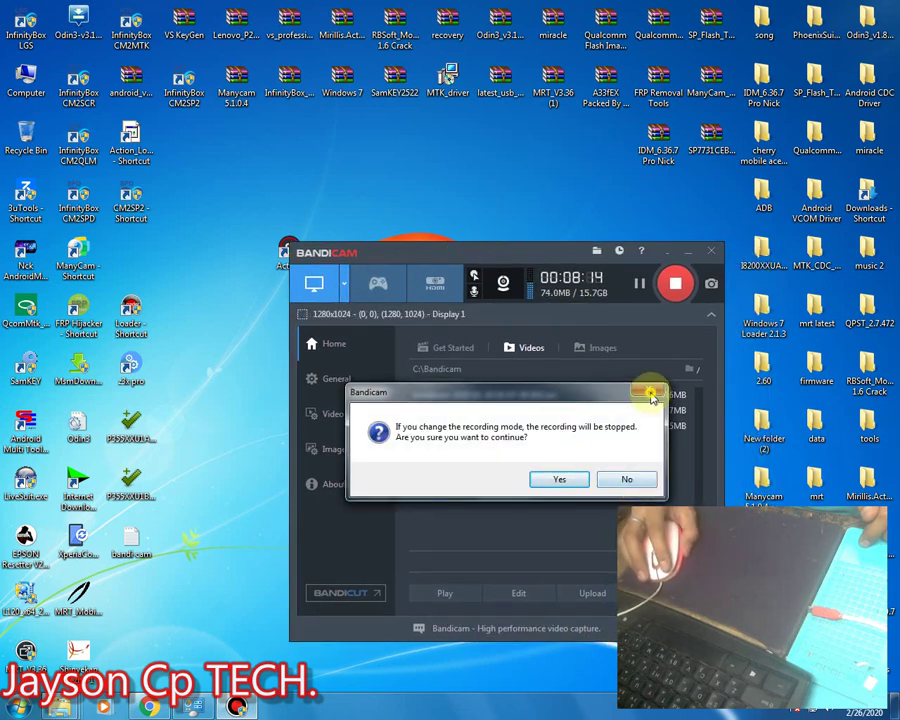
click(630, 481)
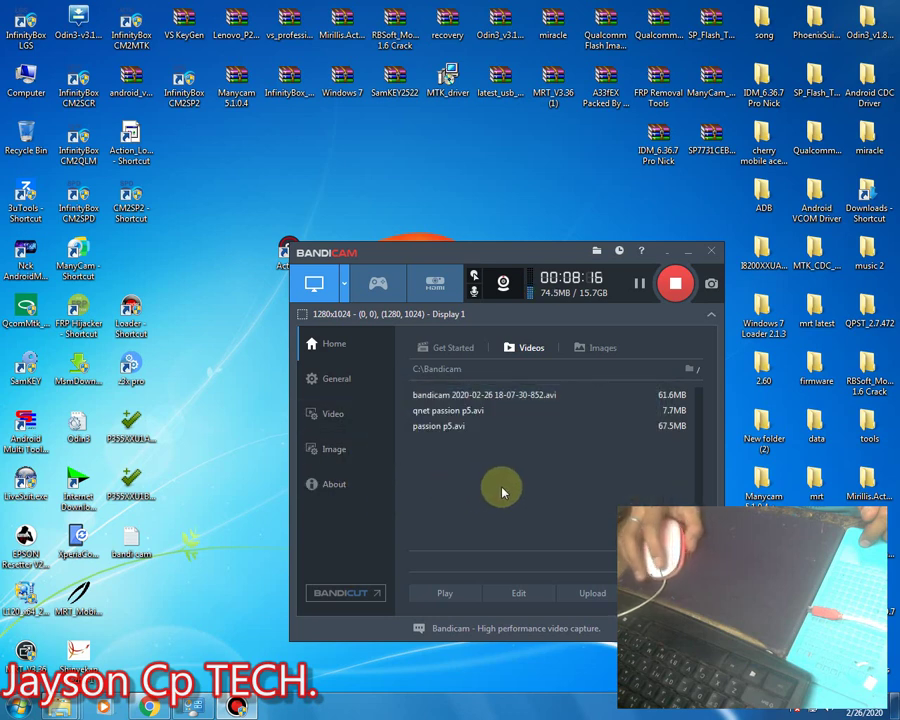
Review the General, Video and Image settings and the license information once more, and return to the Home page
click(334, 378)
click(336, 418)
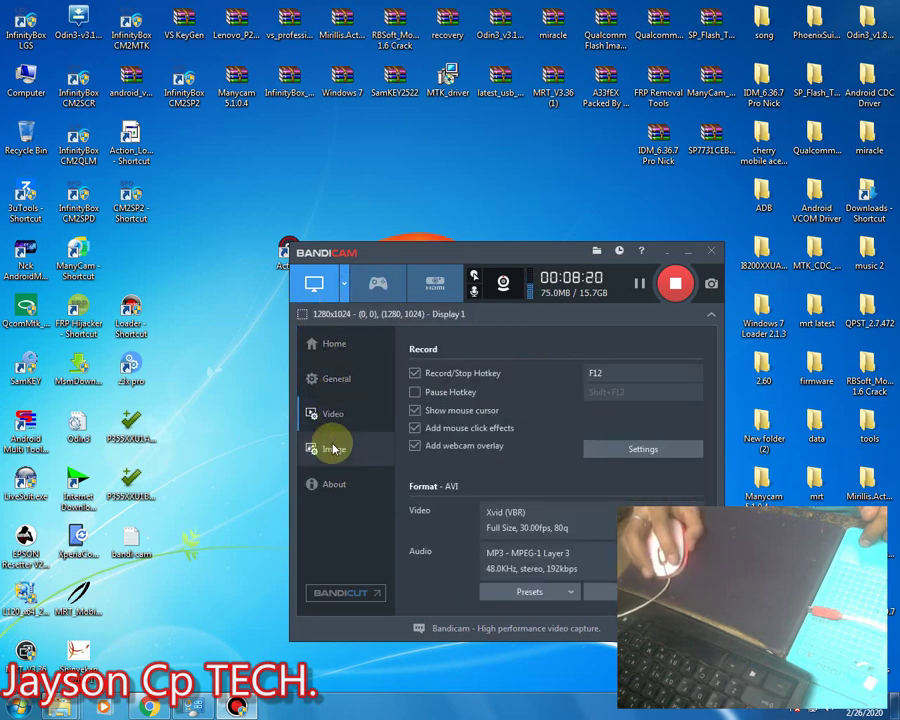
click(325, 458)
click(330, 484)
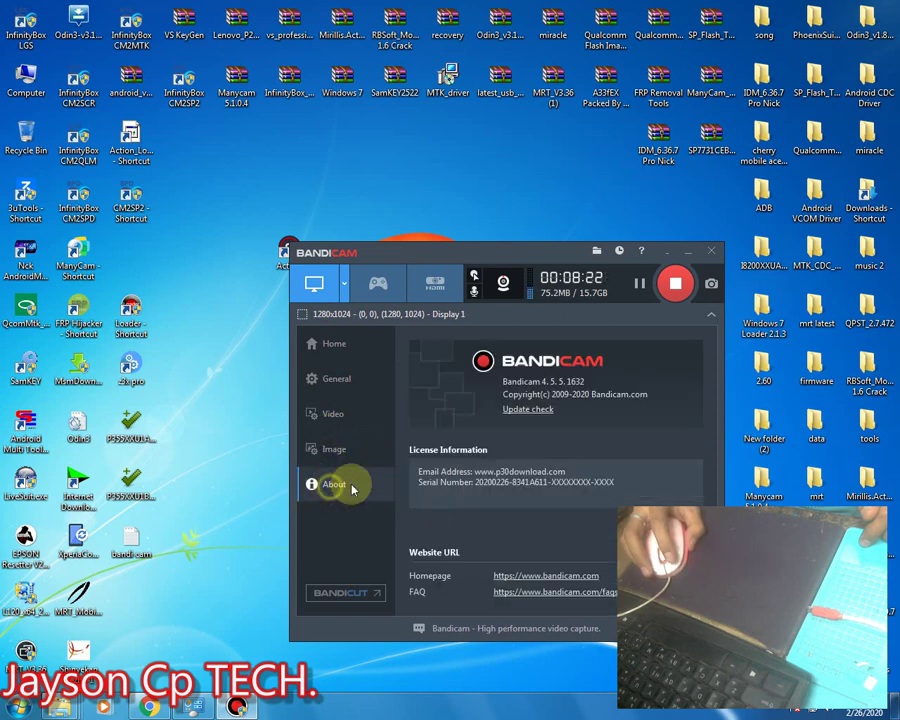
click(336, 450)
click(328, 377)
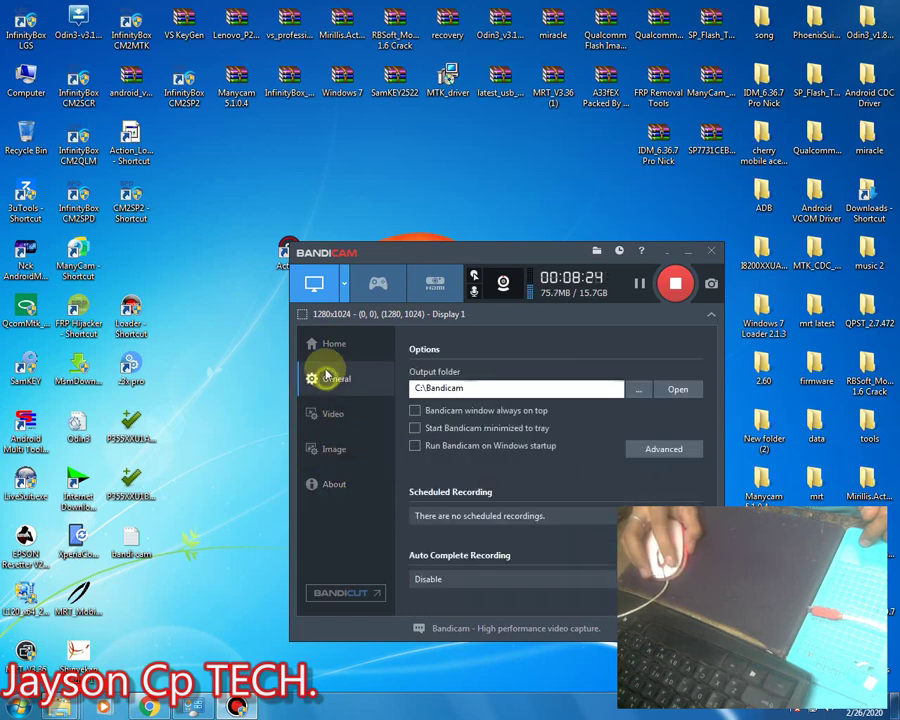
click(318, 345)
Reposition the window and look through the Home page's Images and Videos lists, ending on the Get Started fullscreen recording guide
drag(550, 250, 386, 191)
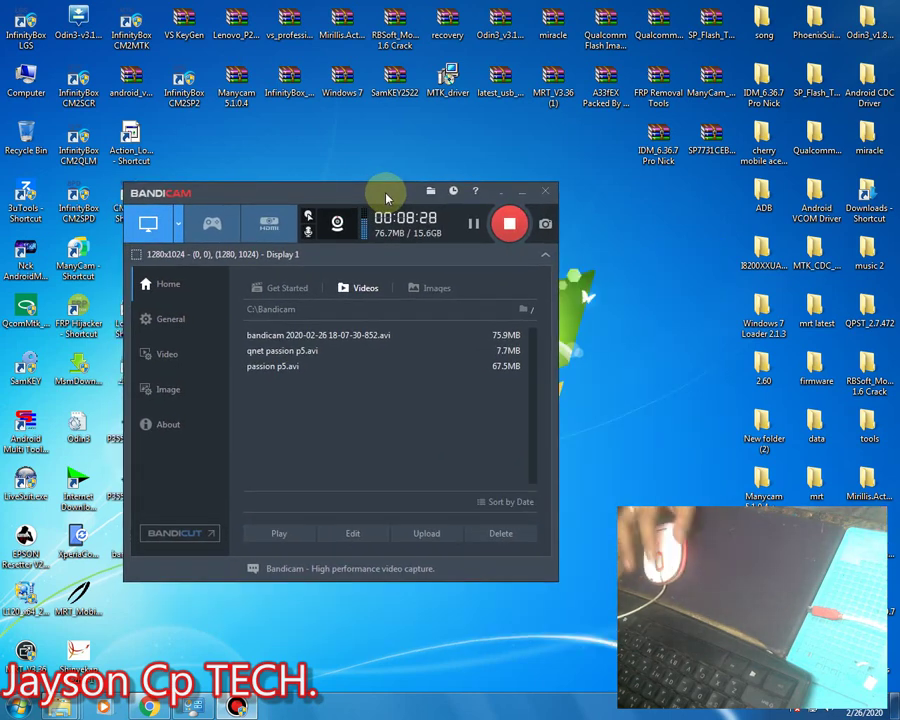
click(276, 288)
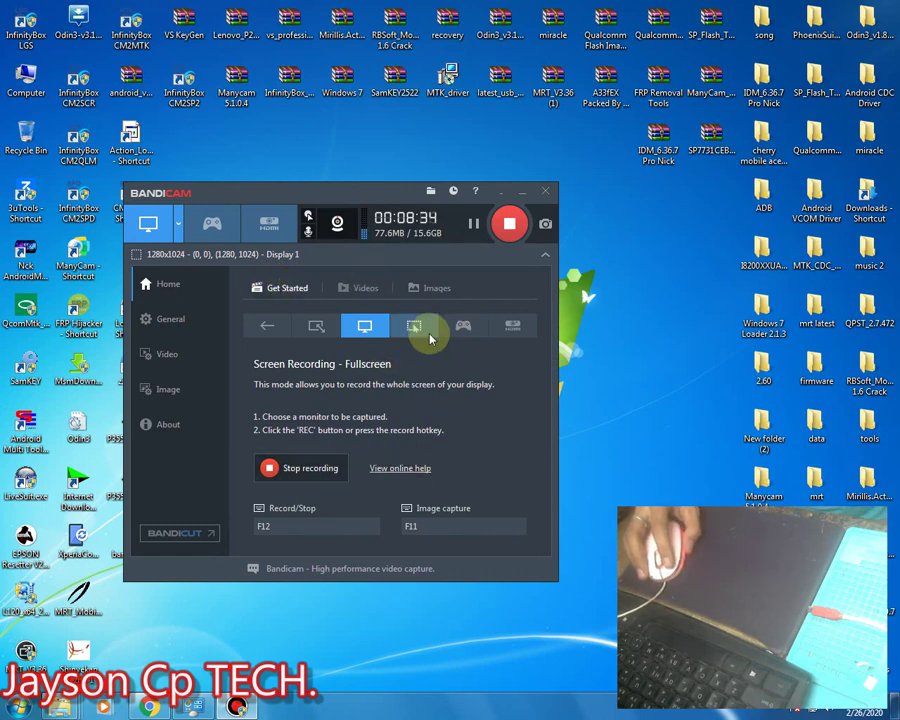
click(414, 288)
click(366, 288)
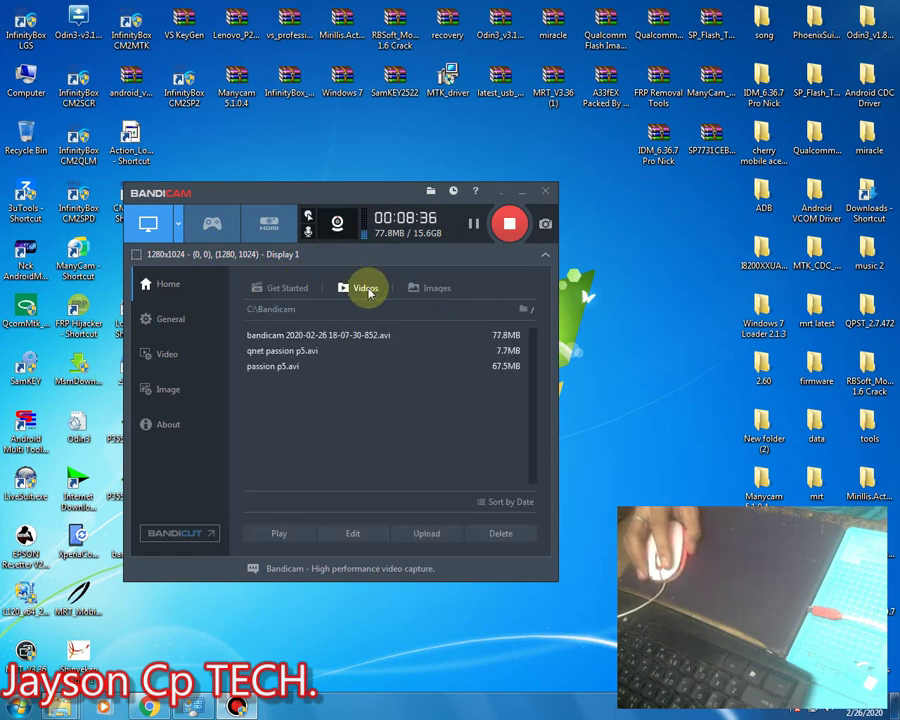
click(289, 287)
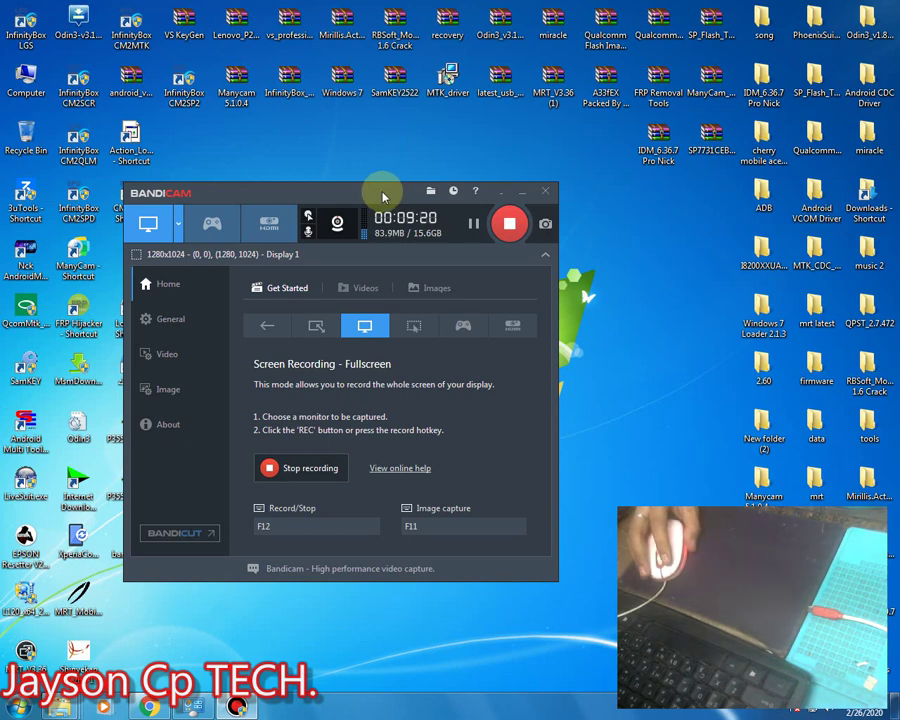
Move the Bandicam window aside, return the Action! shortcut to its desktop column and place the window near the desktop's centre
drag(383, 197, 362, 263)
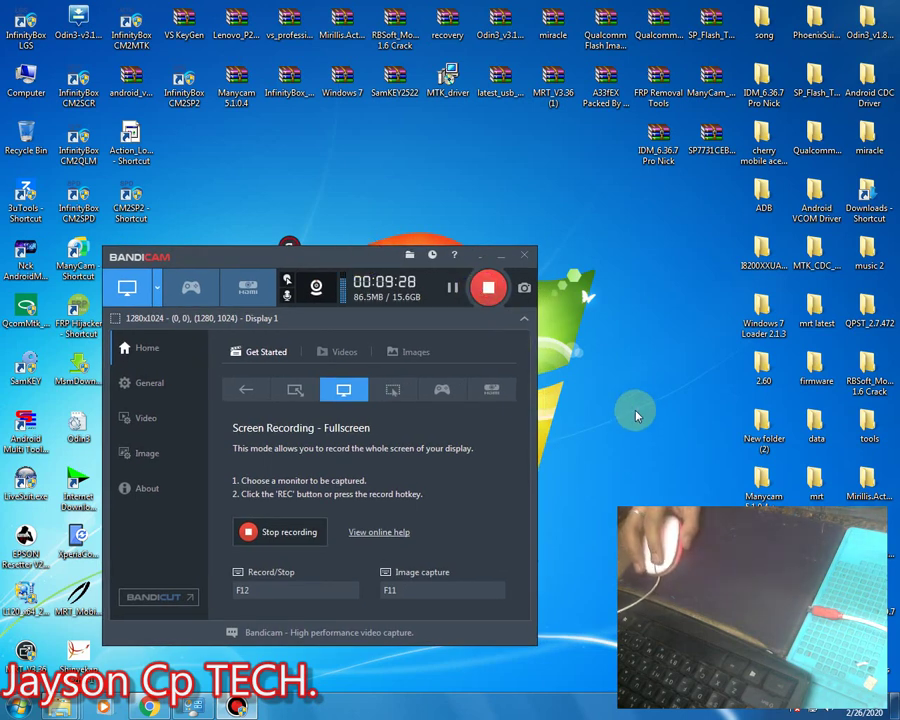
drag(305, 264, 422, 297)
drag(289, 250, 148, 266)
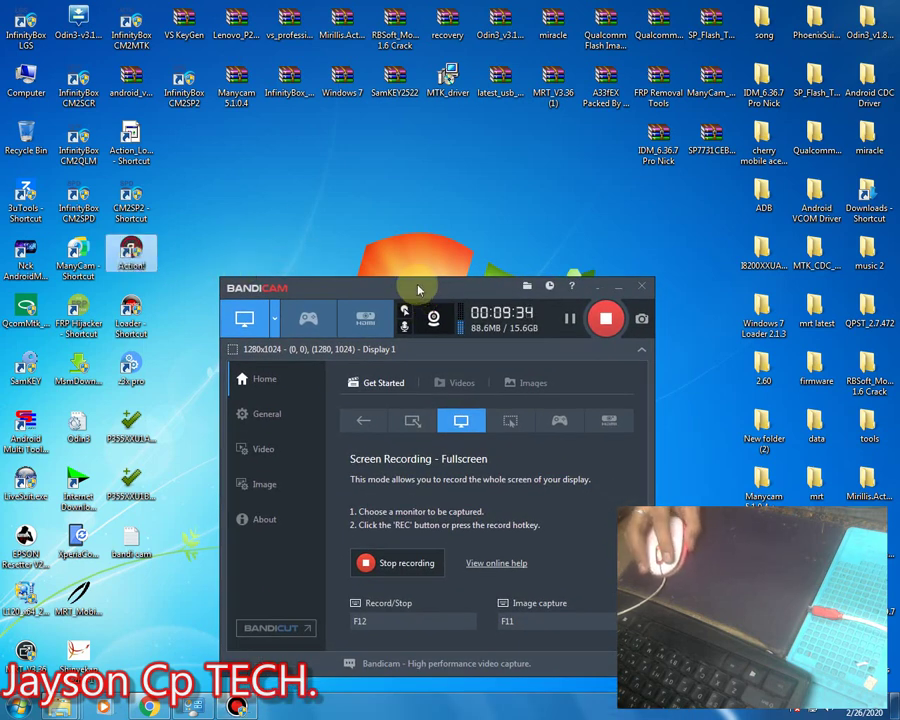
drag(417, 285, 391, 218)
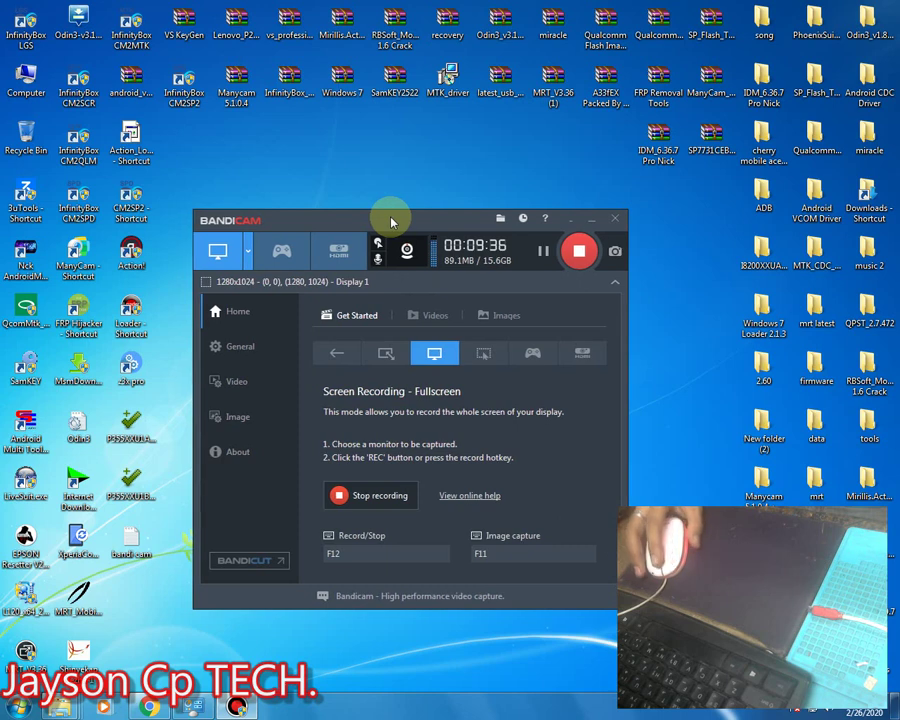